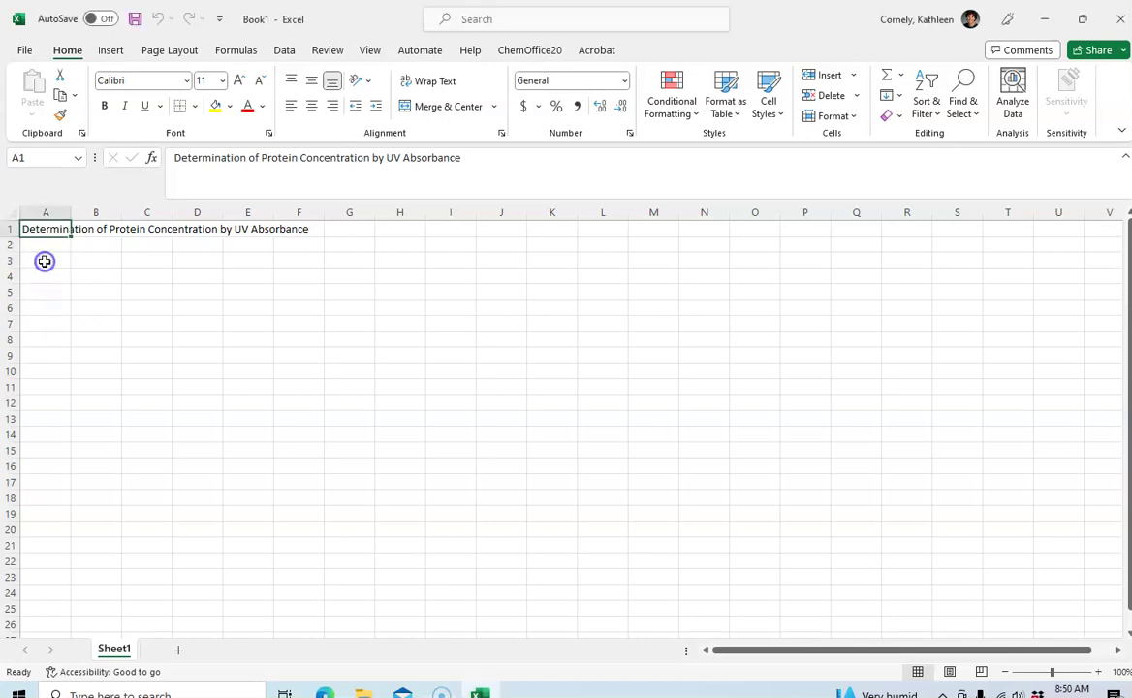
Enter the label 'Solution volume, mL' in cell A3
{"action": "left_click", "coordinate": [44, 262]}
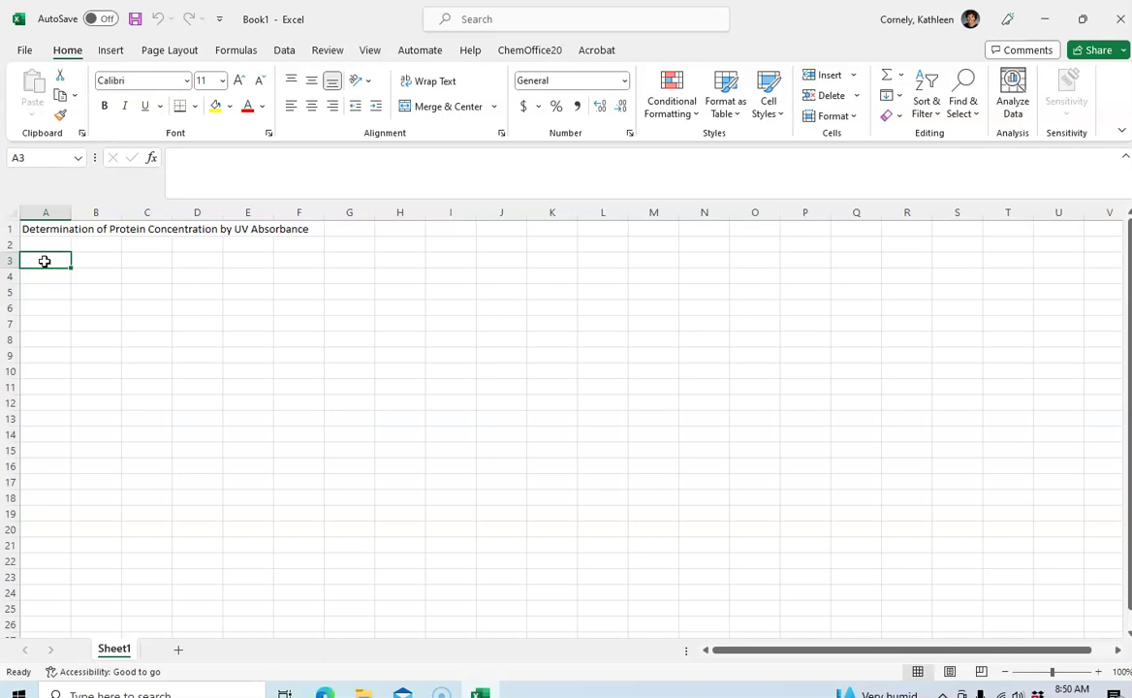
{"action": "type", "text": "Solution vol"}
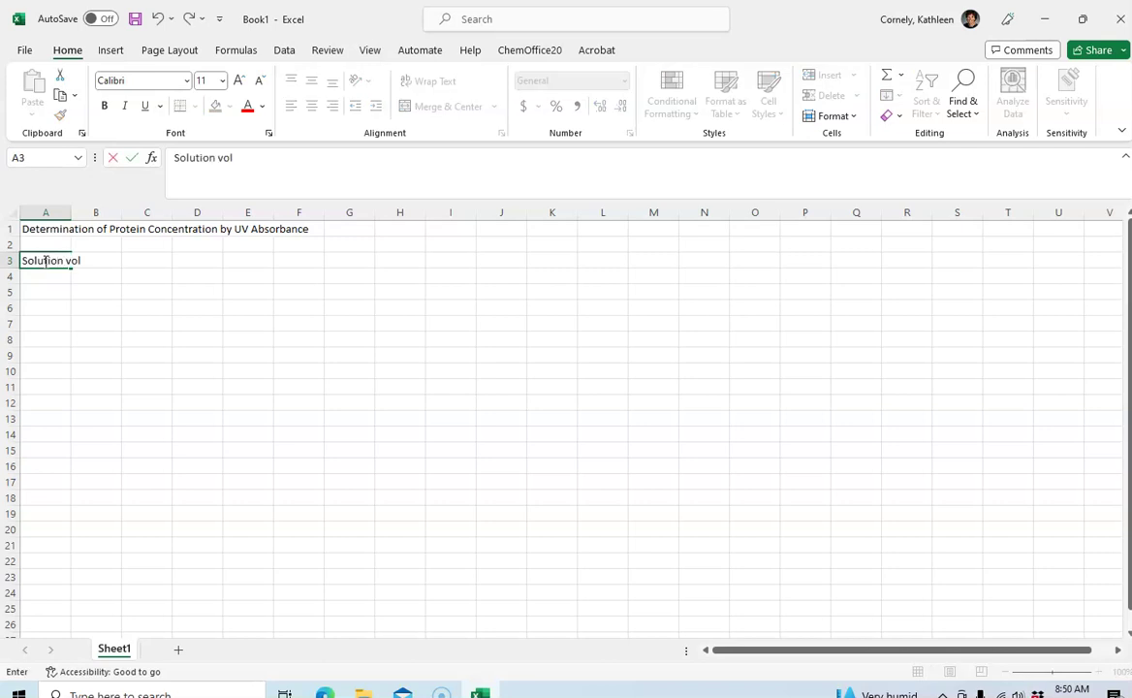
{"action": "type", "text": "ume"}
{"action": "key", "text": "Tab"}
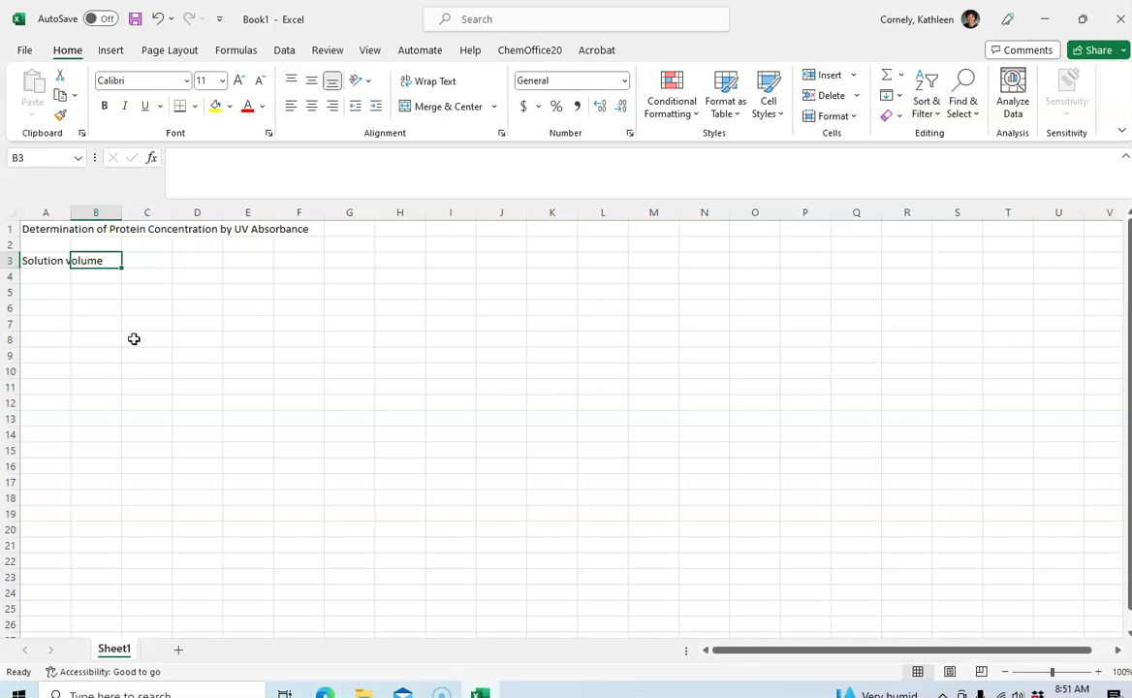
{"action": "left_click", "coordinate": [37, 260]}
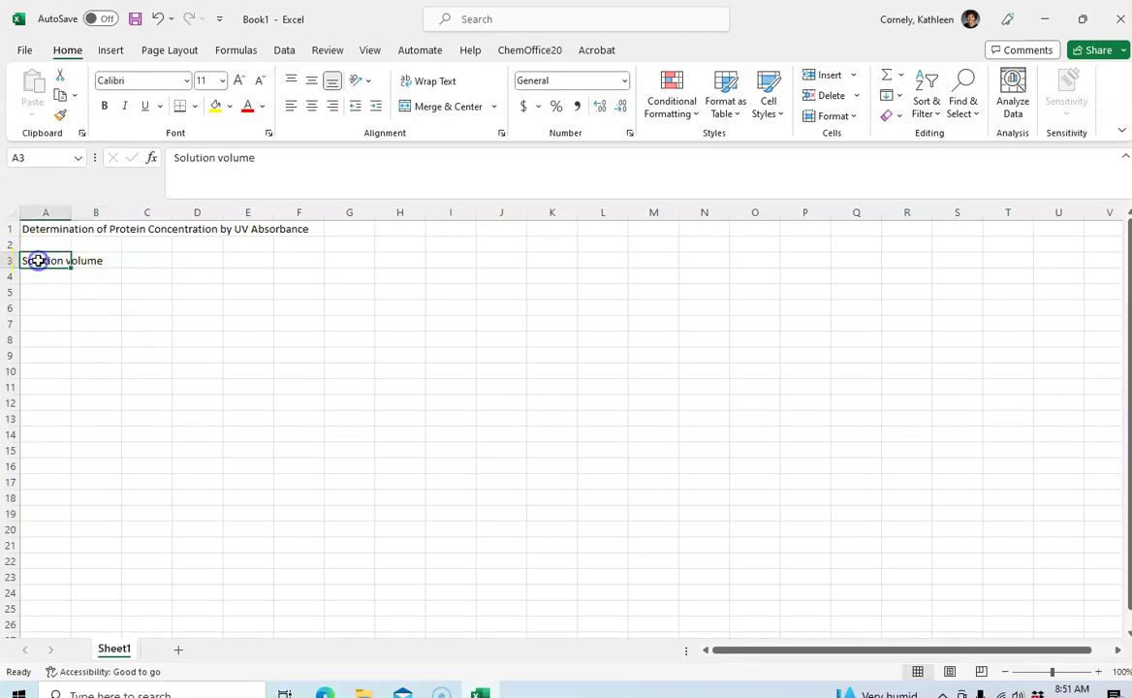
{"action": "left_click", "coordinate": [258, 164]}
{"action": "type", "text": ", mL"}
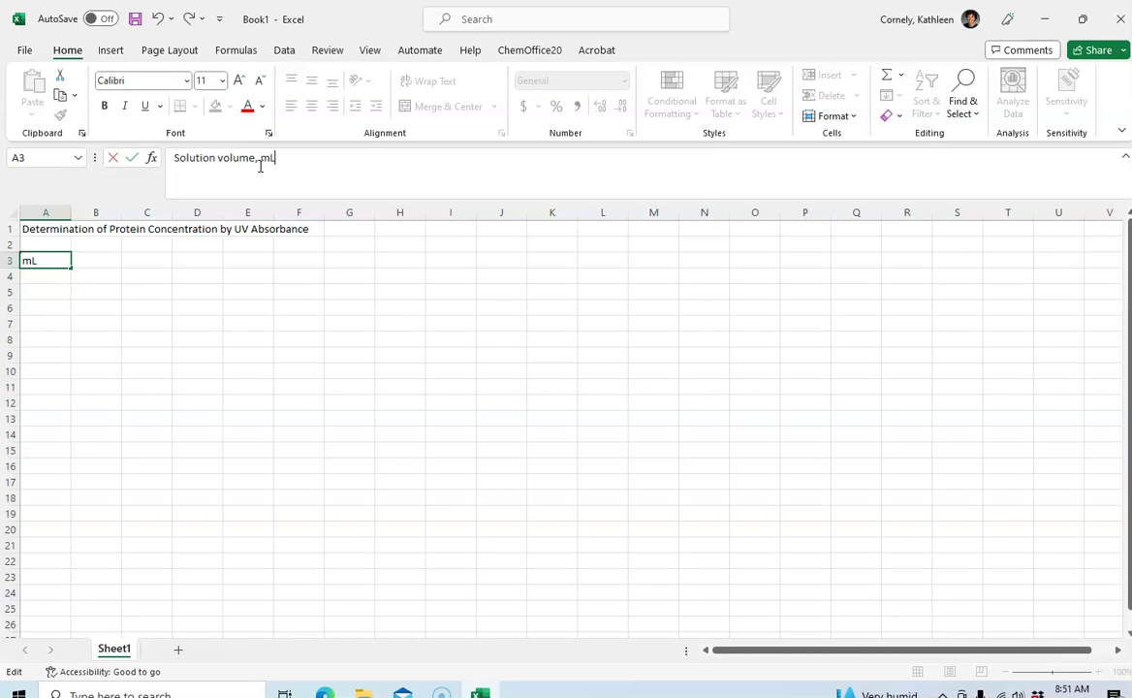
{"action": "key", "text": "Return"}
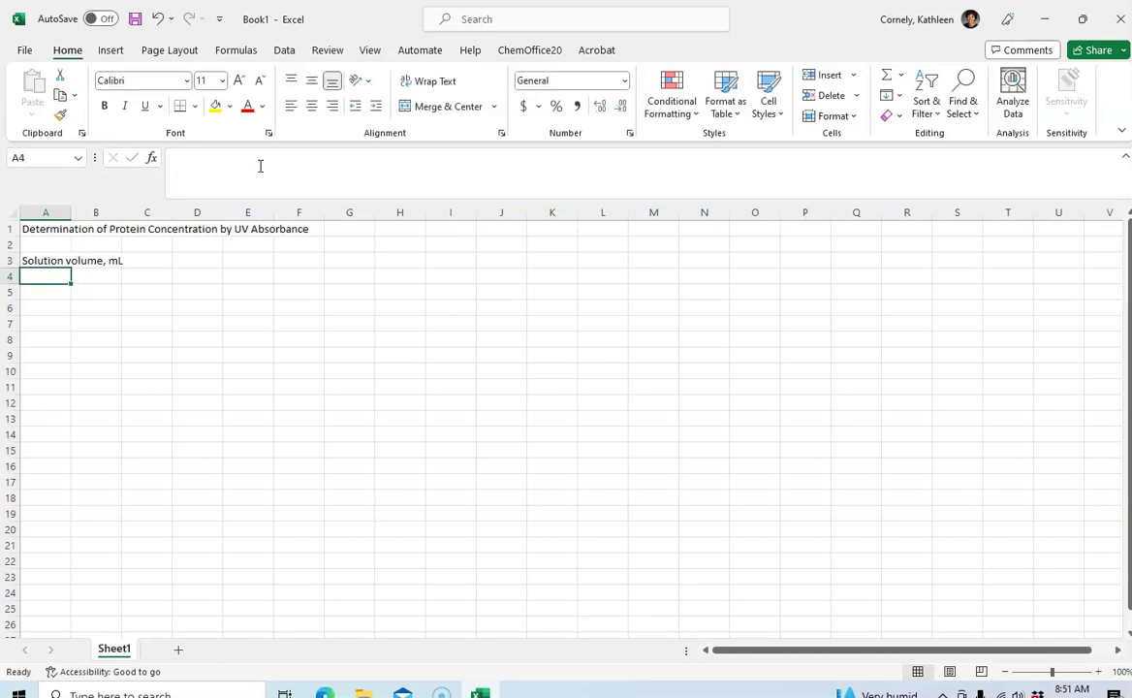
Enter 5 as the solution volume in B3
{"action": "left_click", "coordinate": [98, 261]}
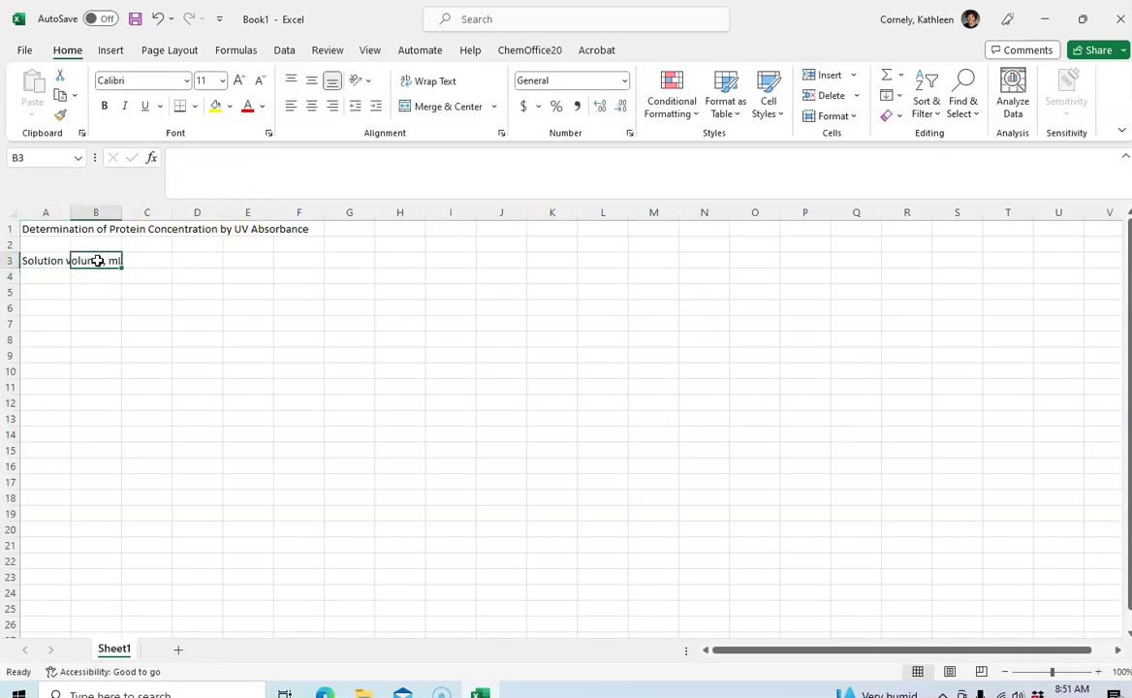
{"action": "type", "text": "5"}
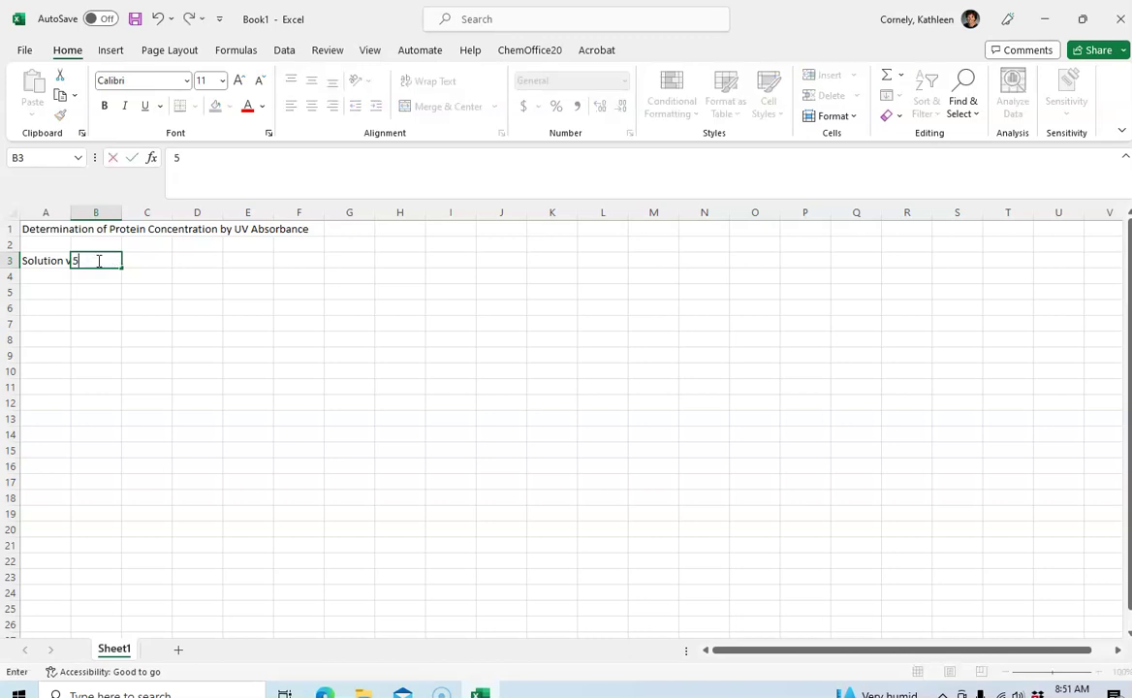
{"action": "key", "text": "Return"}
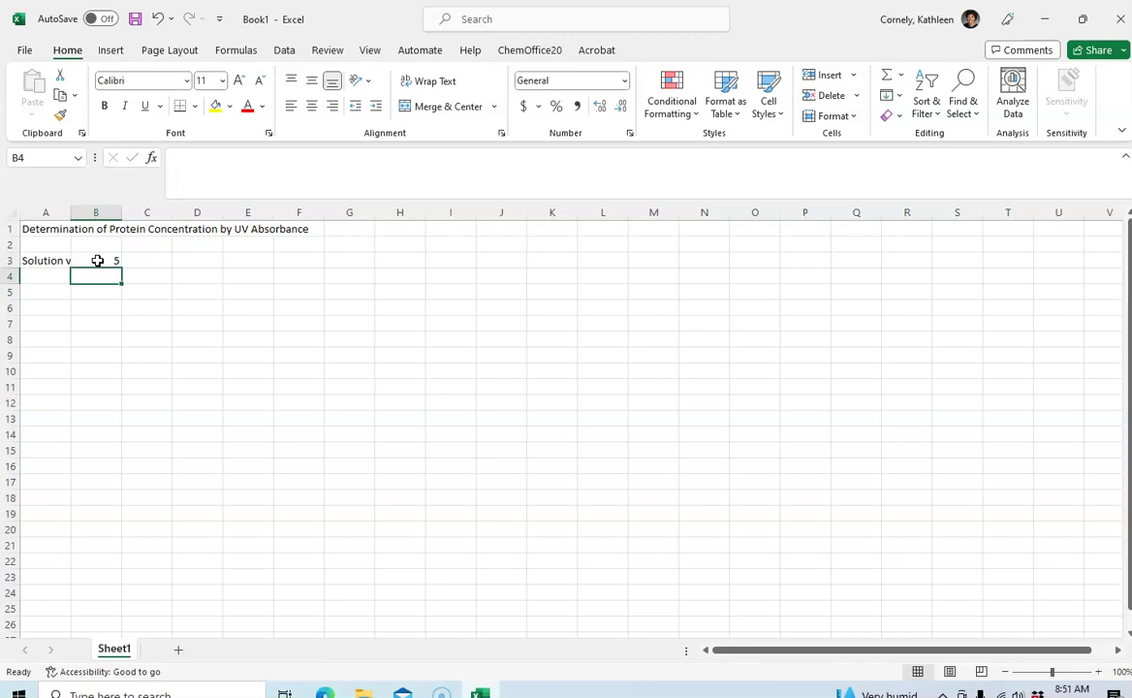
Enter headings 'Protein mass, mg' in A5 and 'Protein concentration, mg/mL H2O' in B5
{"action": "left_click", "coordinate": [46, 291]}
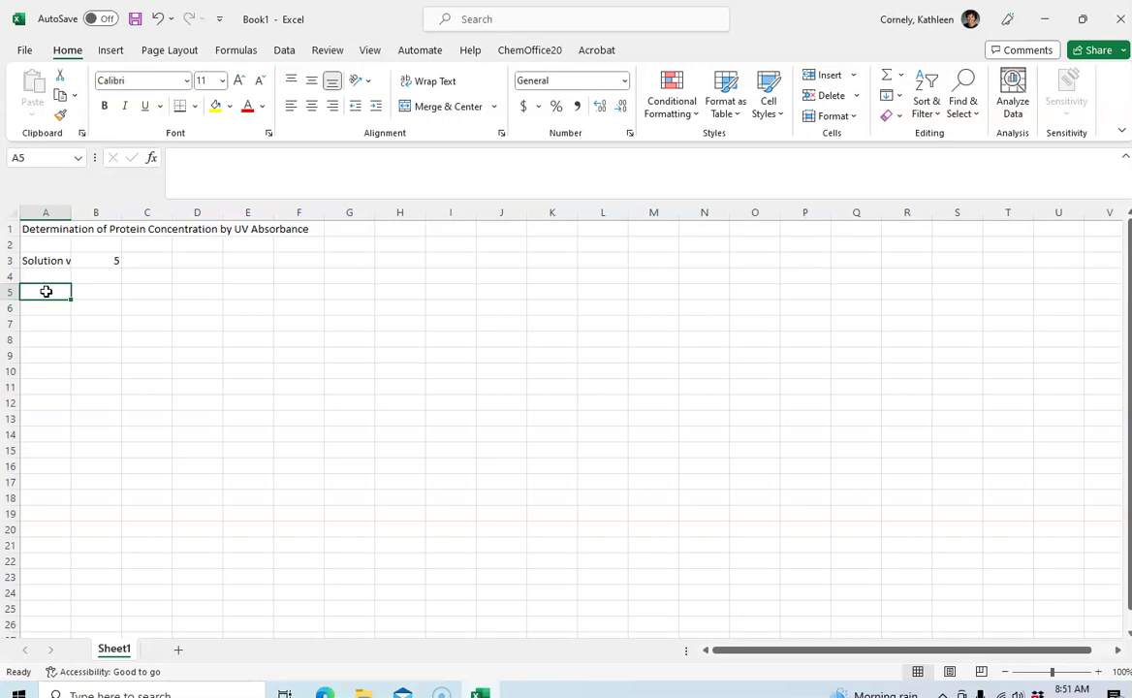
{"action": "type", "text": "Protei"}
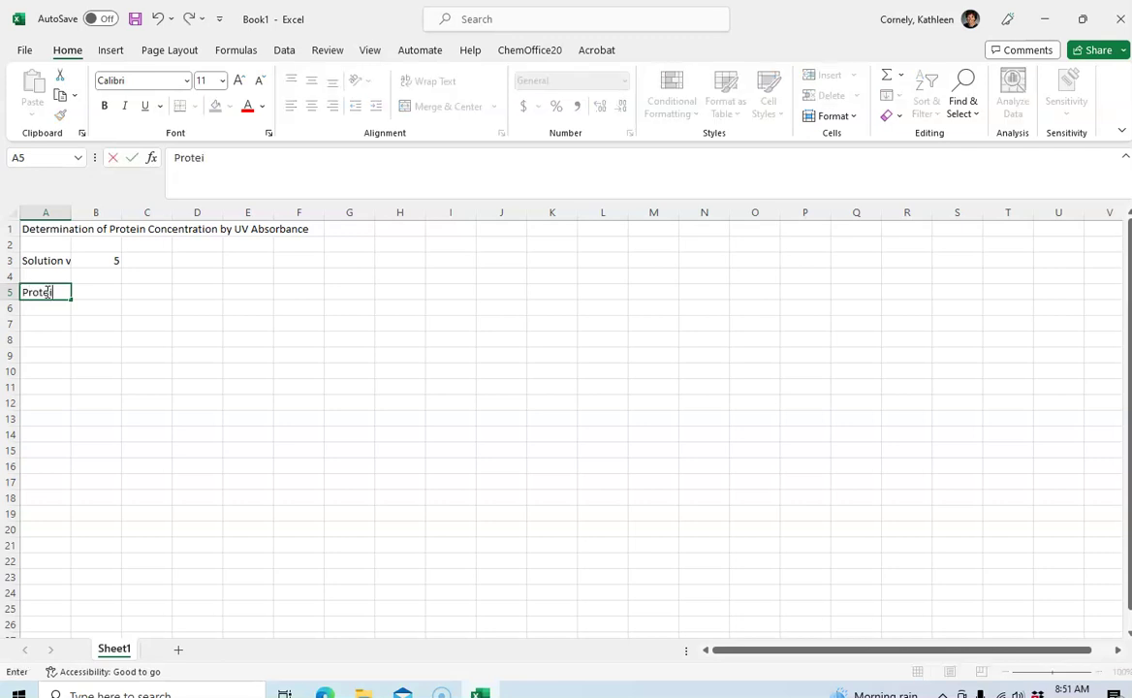
{"action": "type", "text": "n mass, mg"}
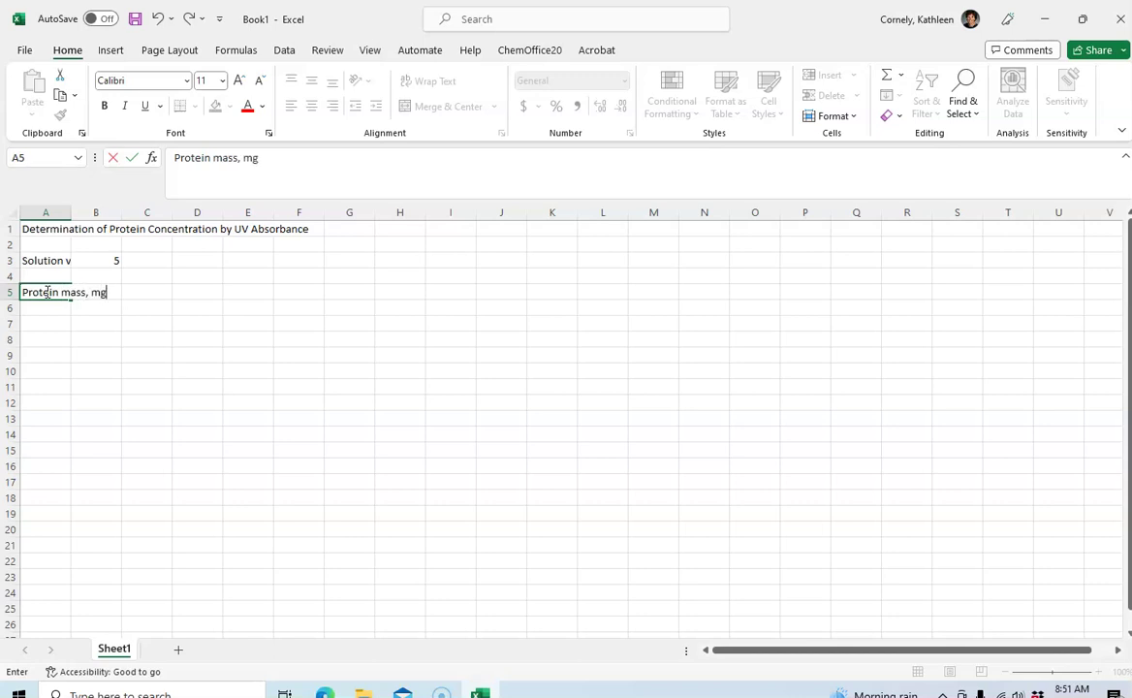
{"action": "key", "text": "Return"}
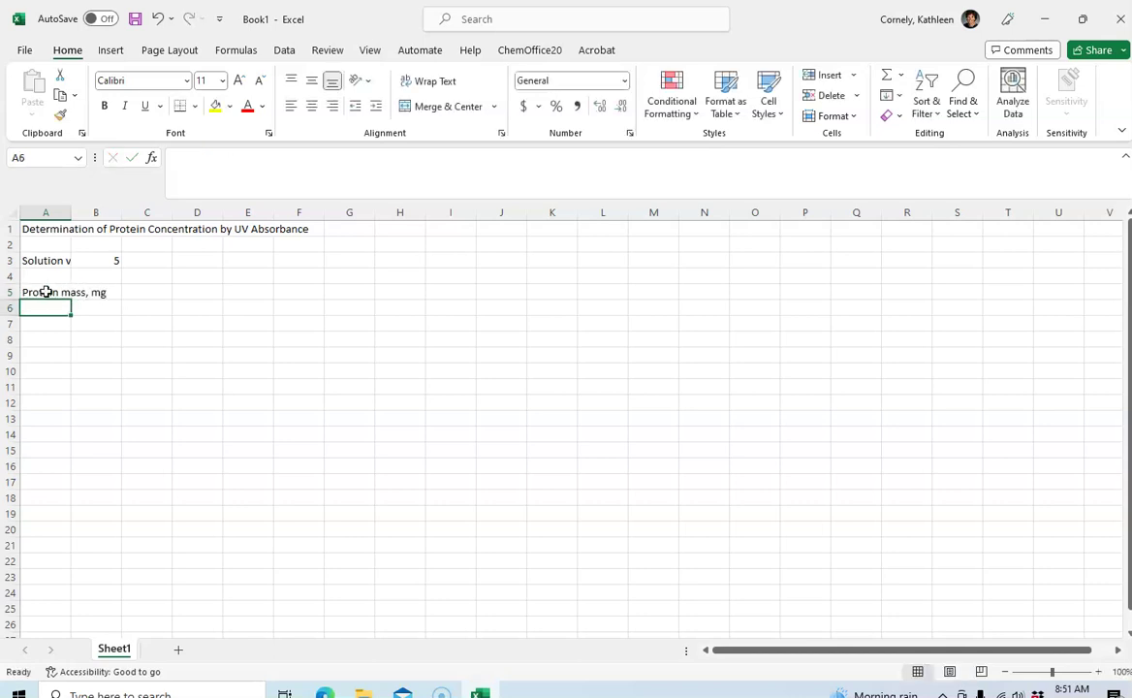
{"action": "left_click", "coordinate": [45, 292]}
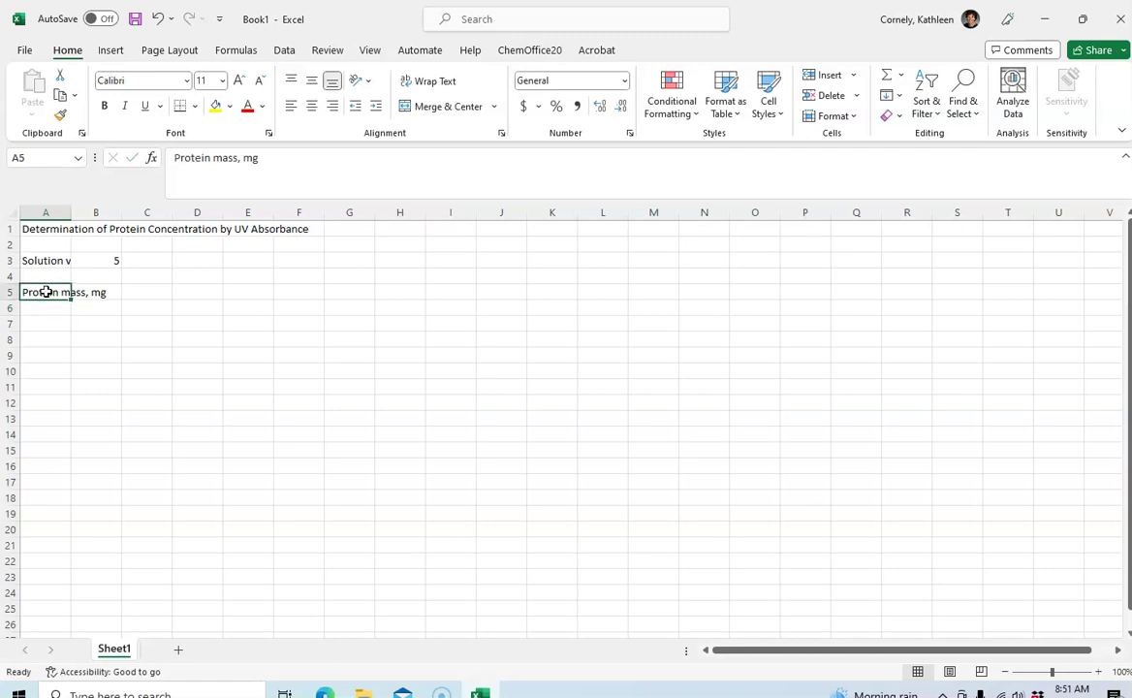
{"action": "key", "text": "Right"}
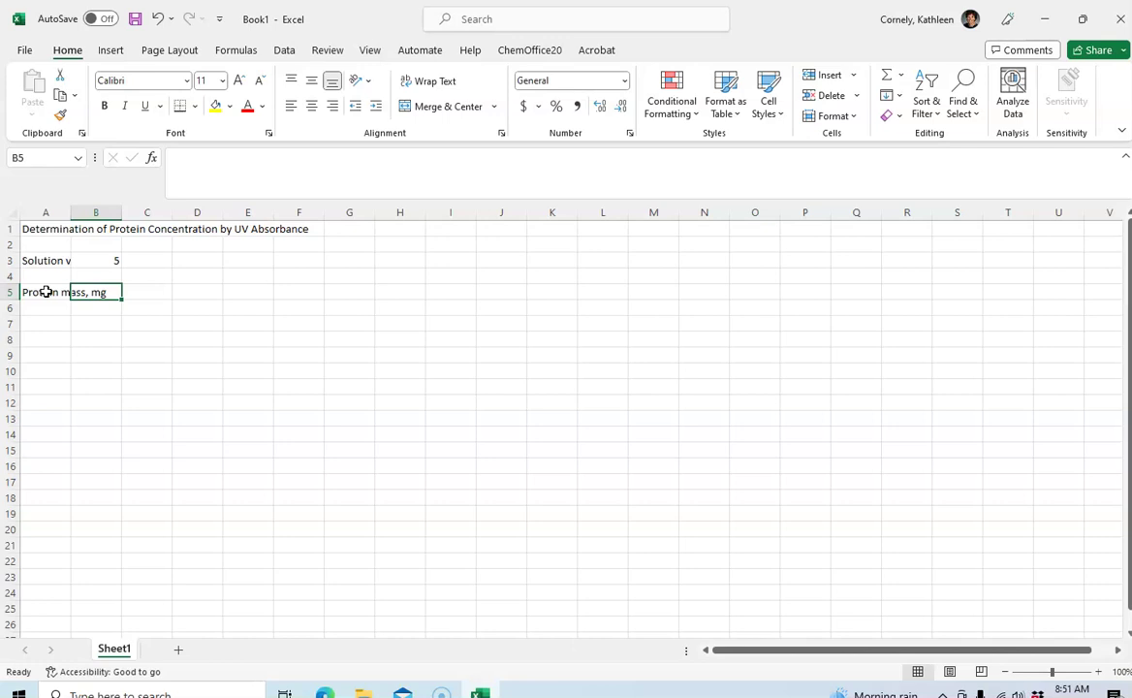
{"action": "type", "text": "Pr"}
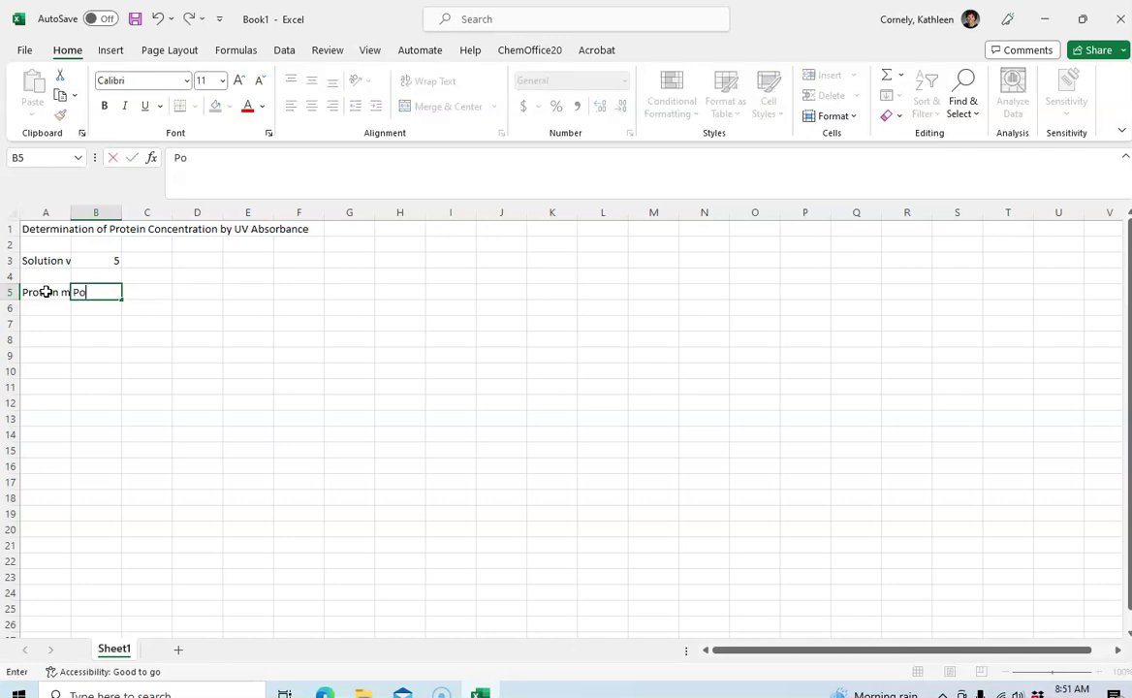
{"action": "type", "text": "otein conc"}
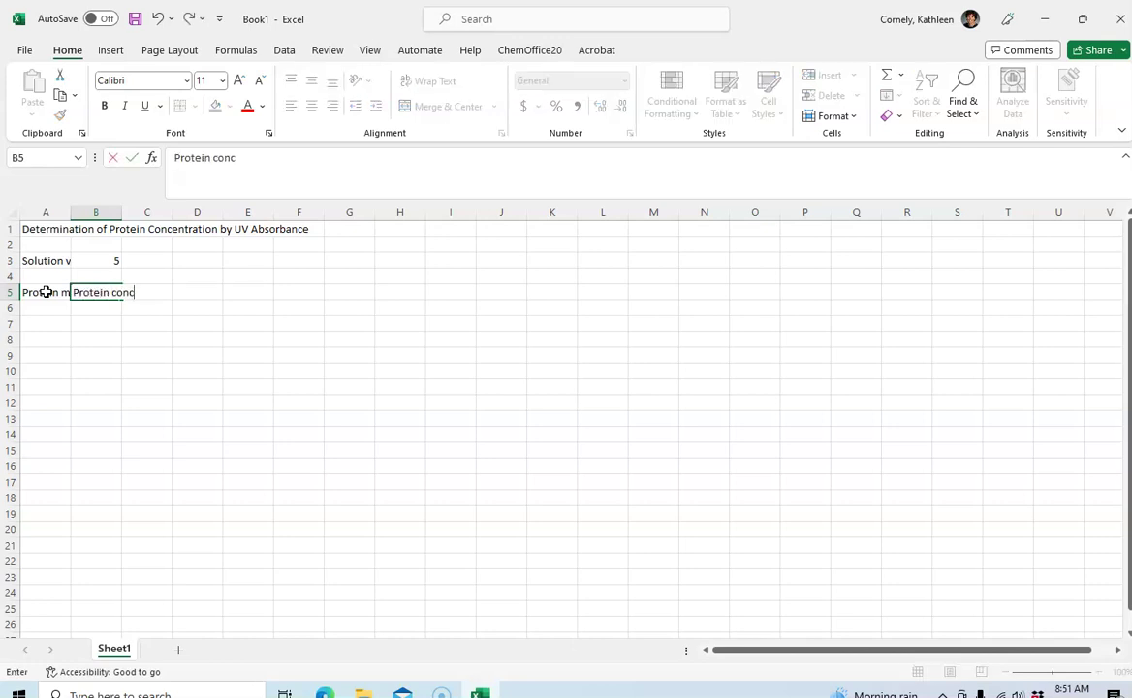
{"action": "type", "text": "entration,"}
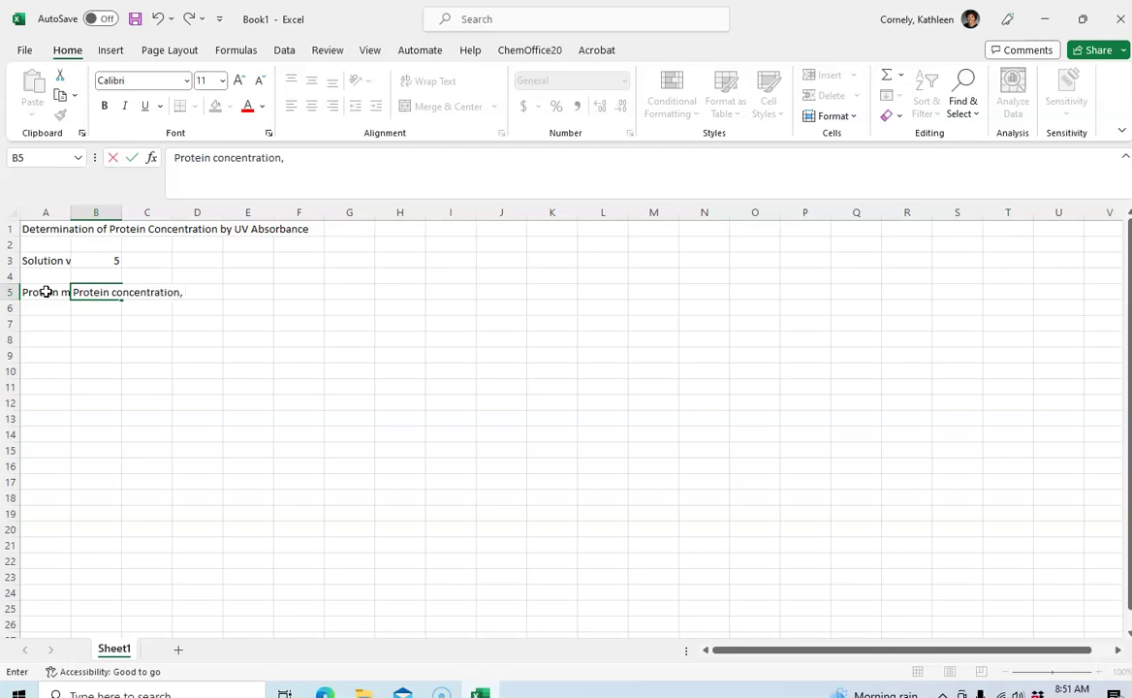
{"action": "type", "text": " mg/mL H2O"}
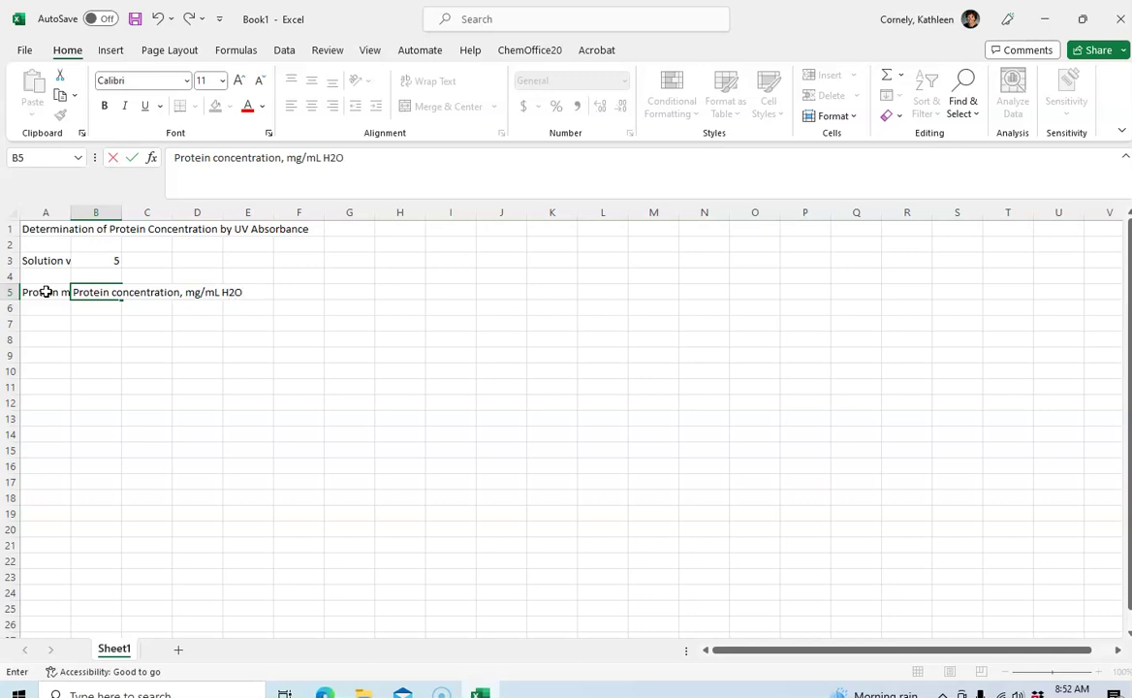
{"action": "key", "text": "Return"}
{"action": "key", "text": "Up"}
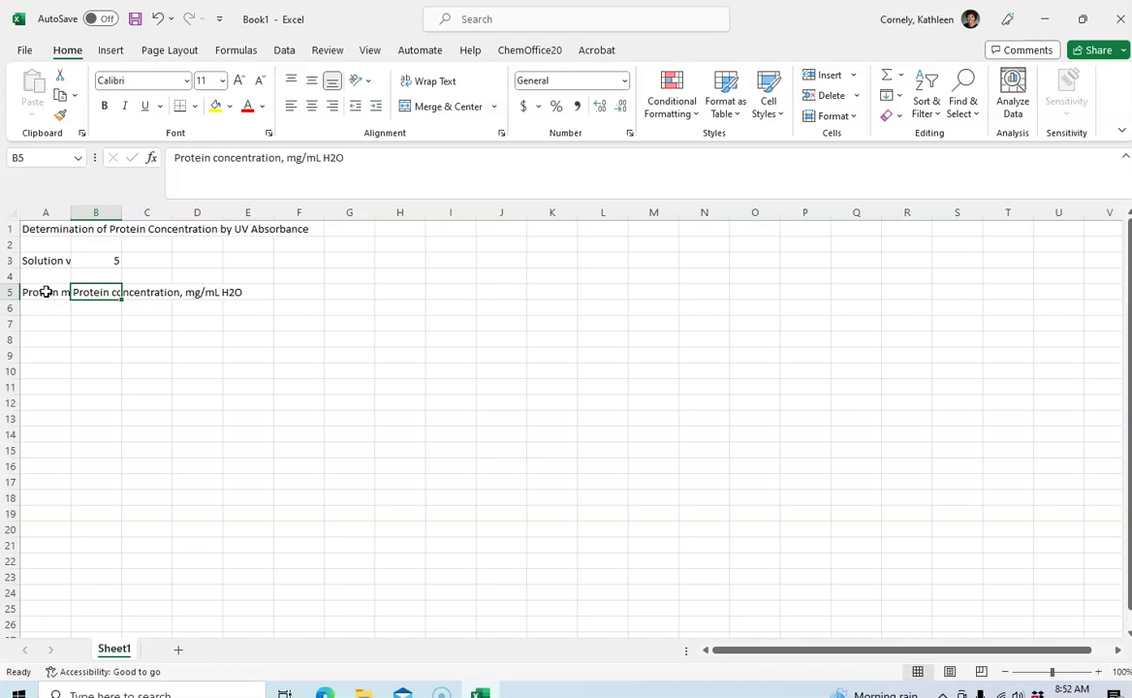
{"action": "key", "text": "Right"}
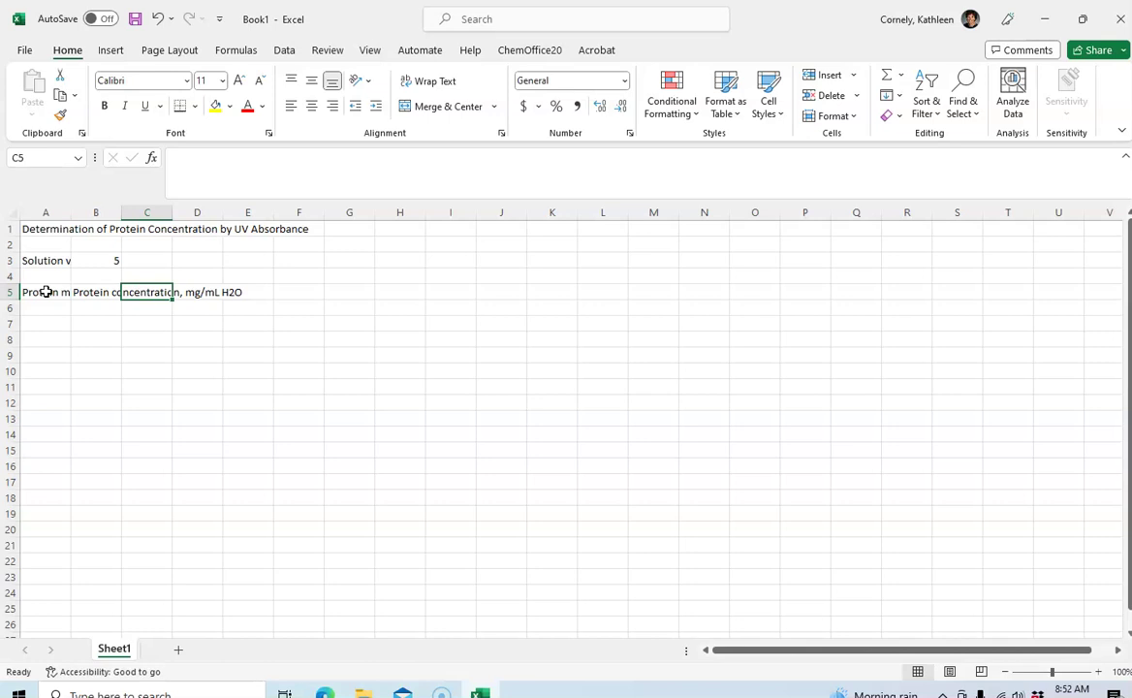
{"action": "type", "text": "%T"}
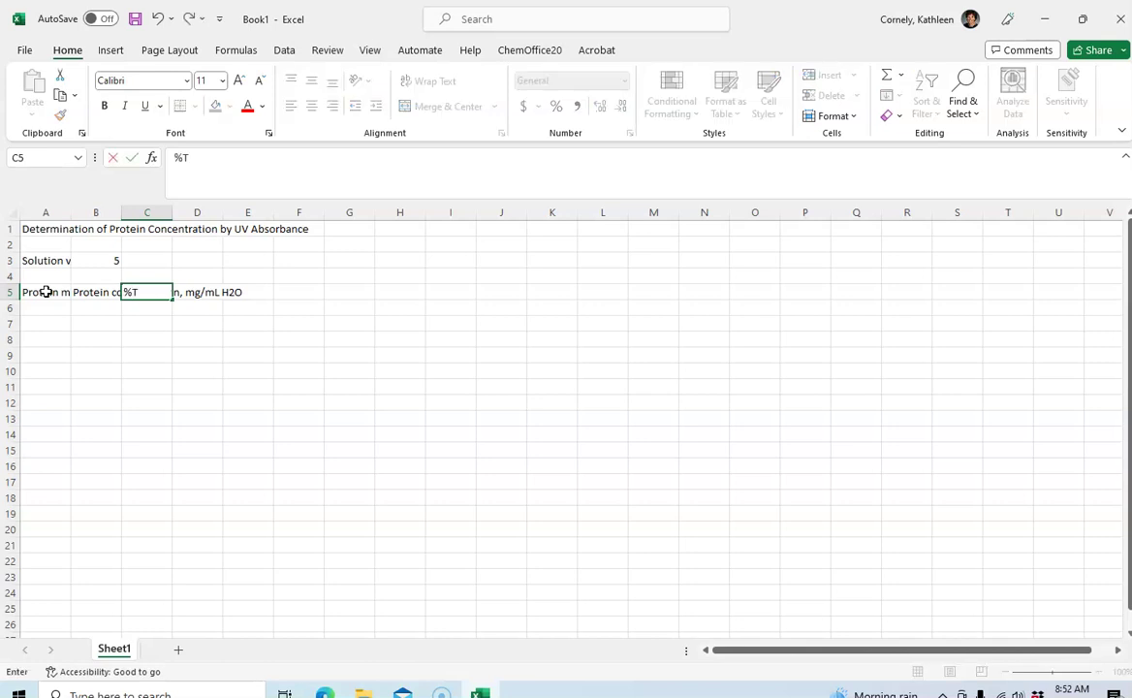
{"action": "type", "text": " @280 nm"}
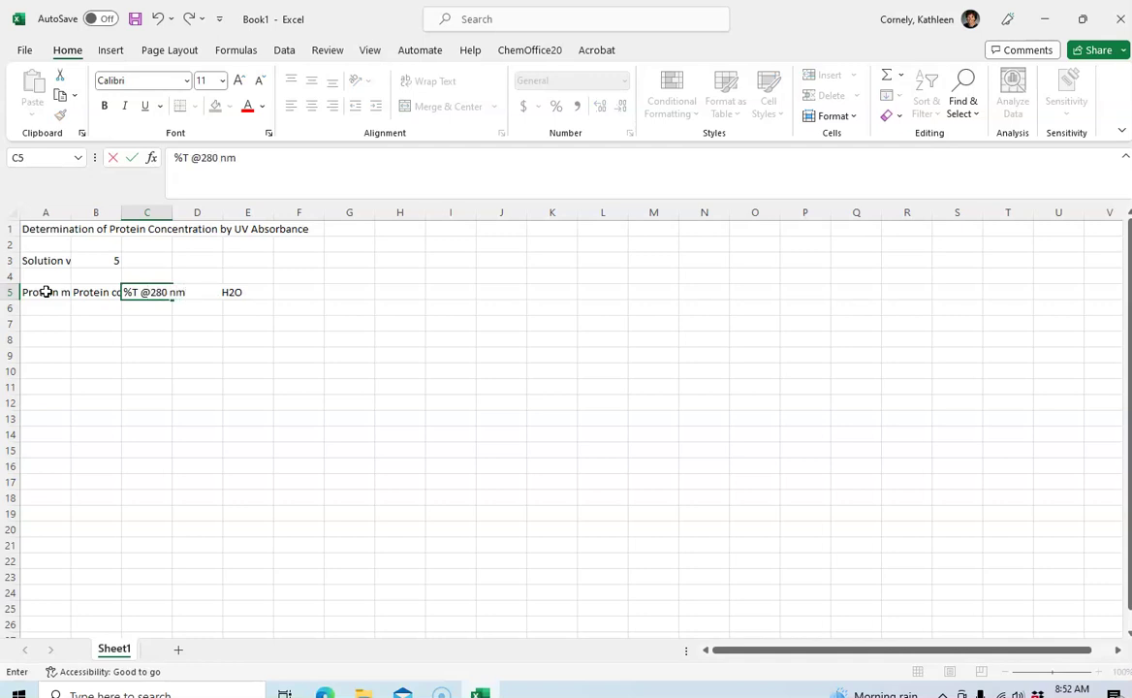
{"action": "key", "text": "Tab"}
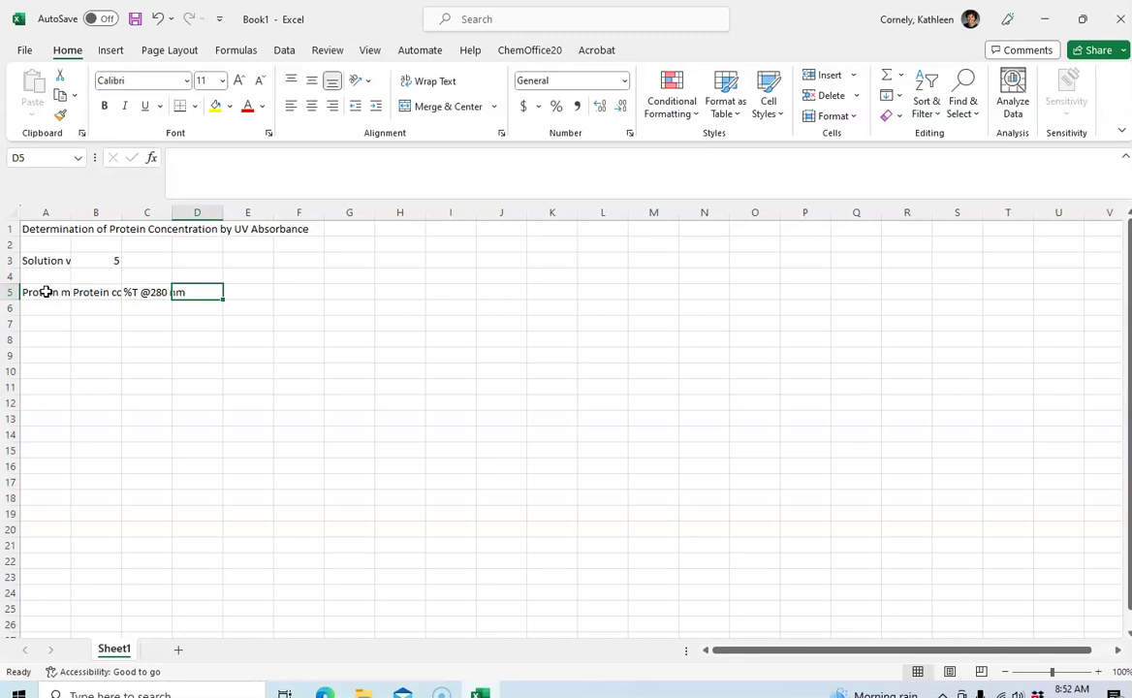
{"action": "type", "text": "A"}
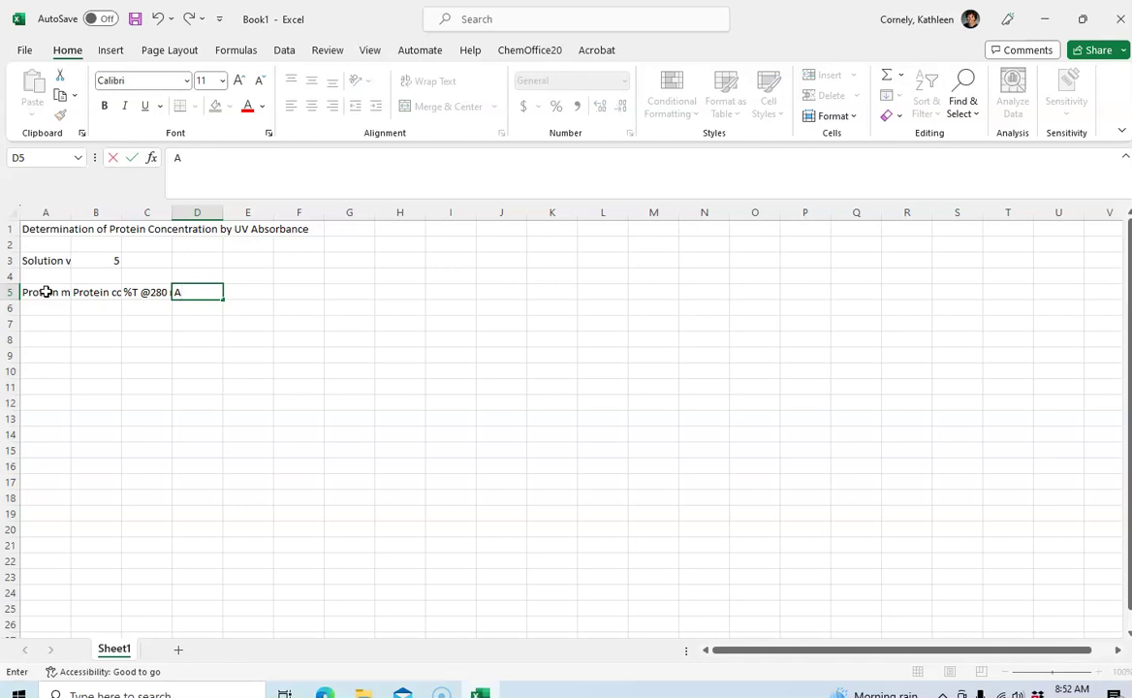
{"action": "type", "text": " @280 nm"}
{"action": "key", "text": "Return"}
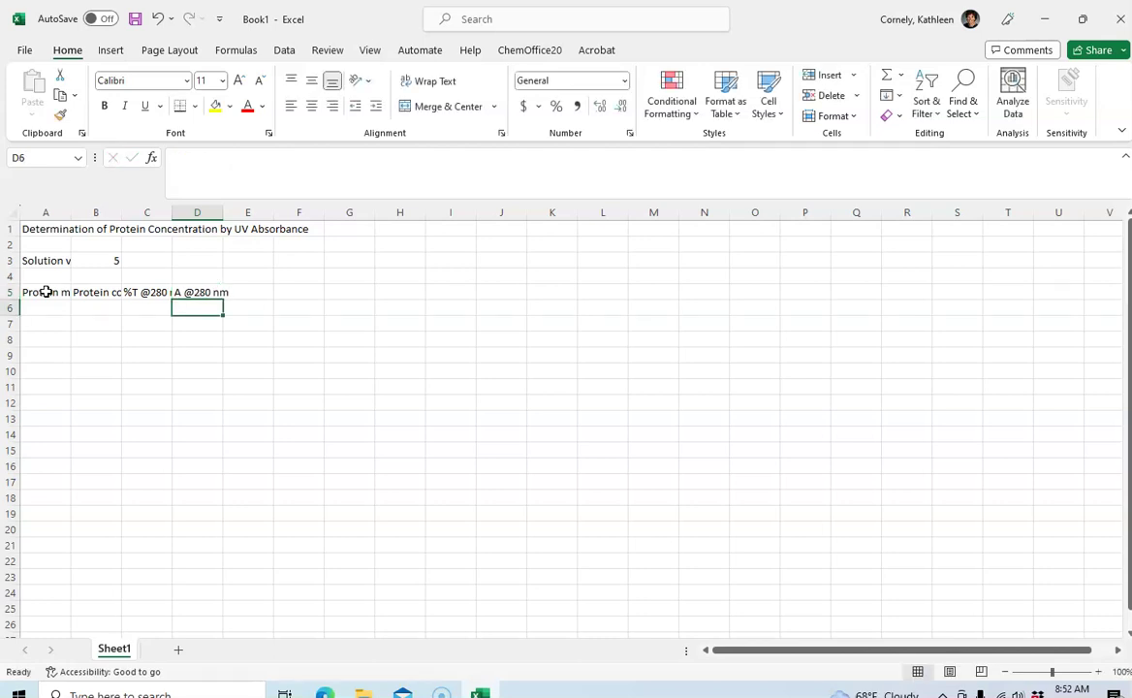
{"action": "key", "text": "Left"}
{"action": "key", "text": "Left"}
{"action": "key", "text": "Left"}
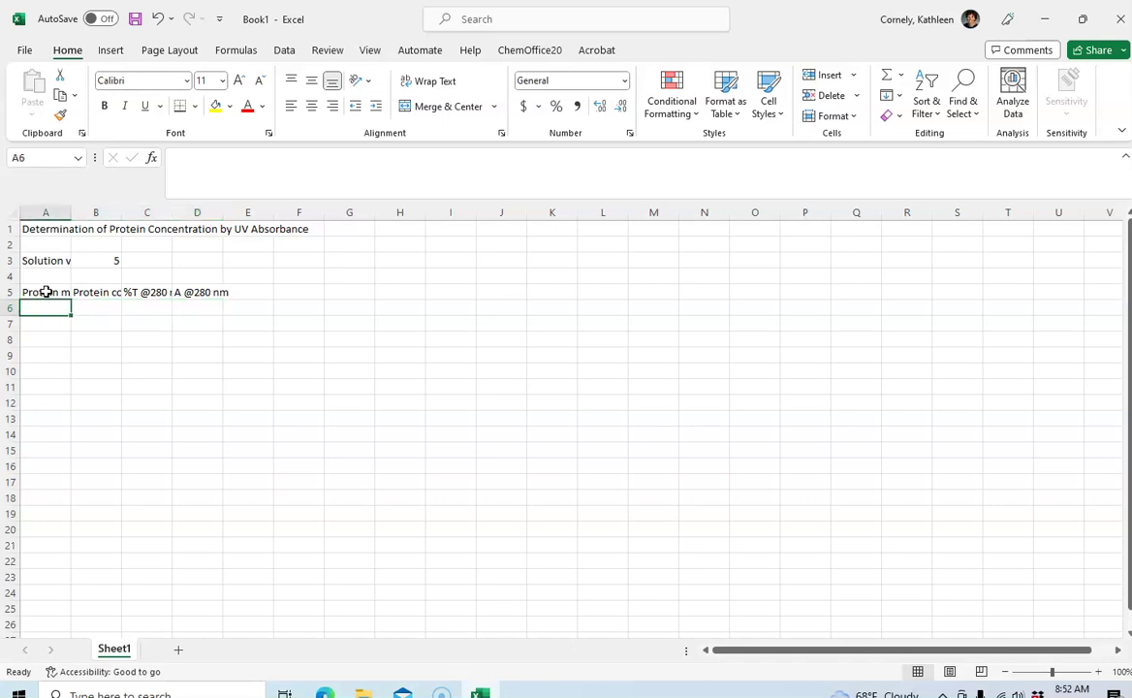
Enter protein masses 0, 1, 2, 3 and 4 down A6:A10
{"action": "type", "text": "0"}
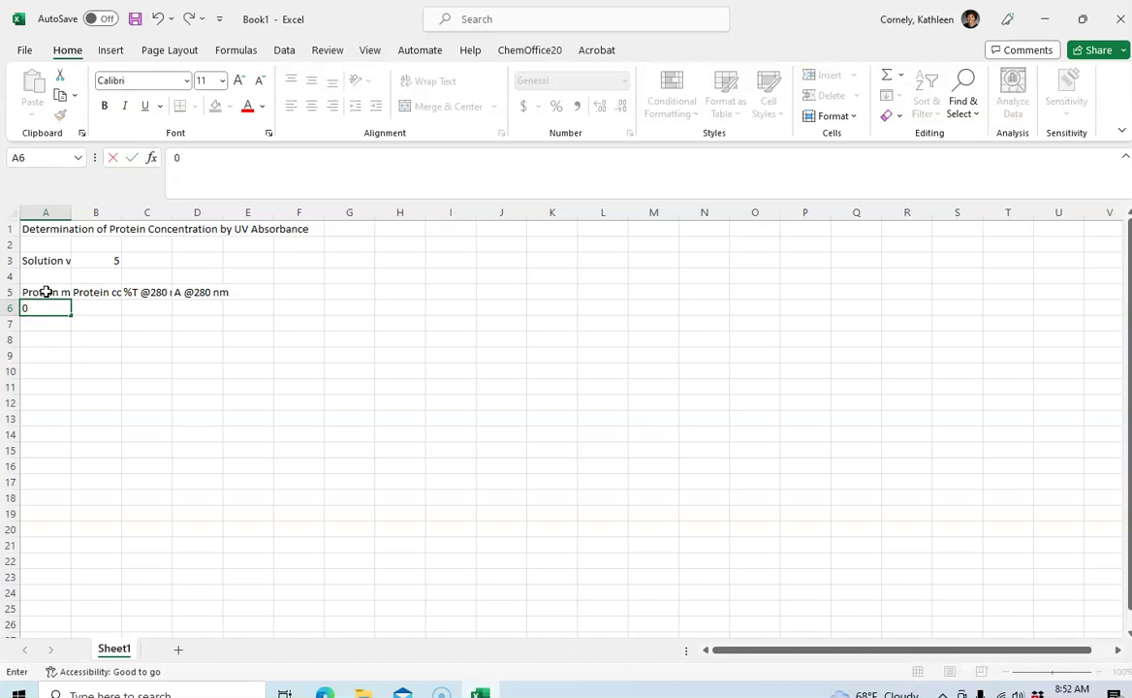
{"action": "key", "text": "Return"}
{"action": "type", "text": "1"}
{"action": "key", "text": "Return"}
{"action": "type", "text": "2"}
{"action": "key", "text": "Return"}
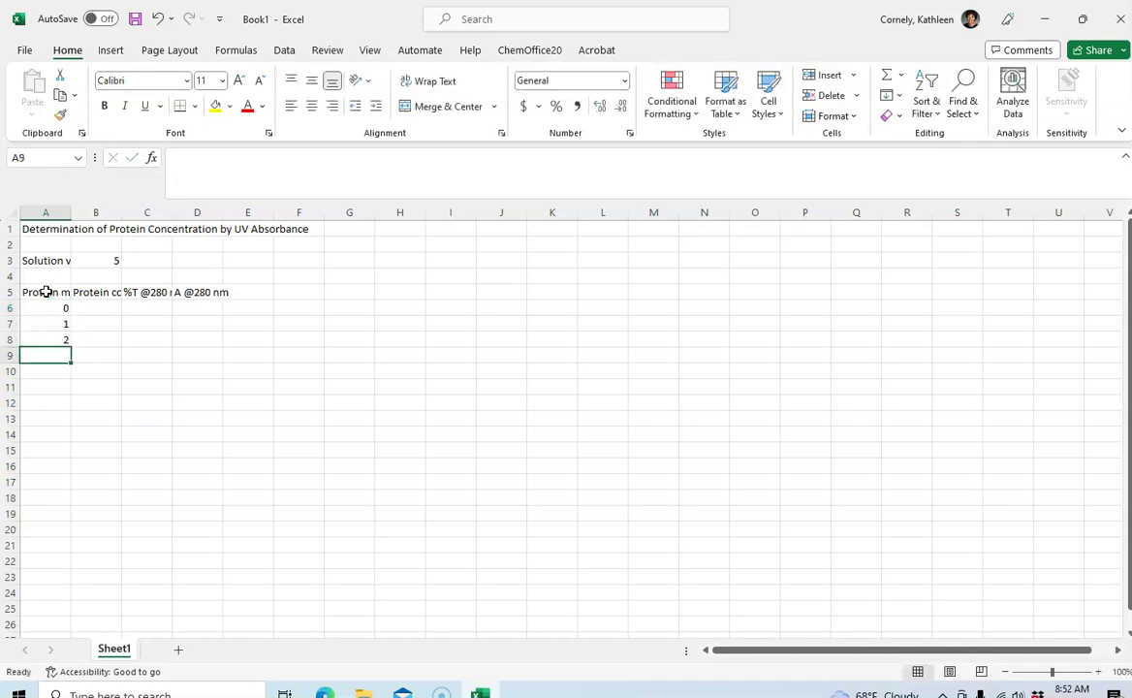
{"action": "type", "text": "3"}
{"action": "key", "text": "Return"}
{"action": "type", "text": "4"}
{"action": "key", "text": "Return"}
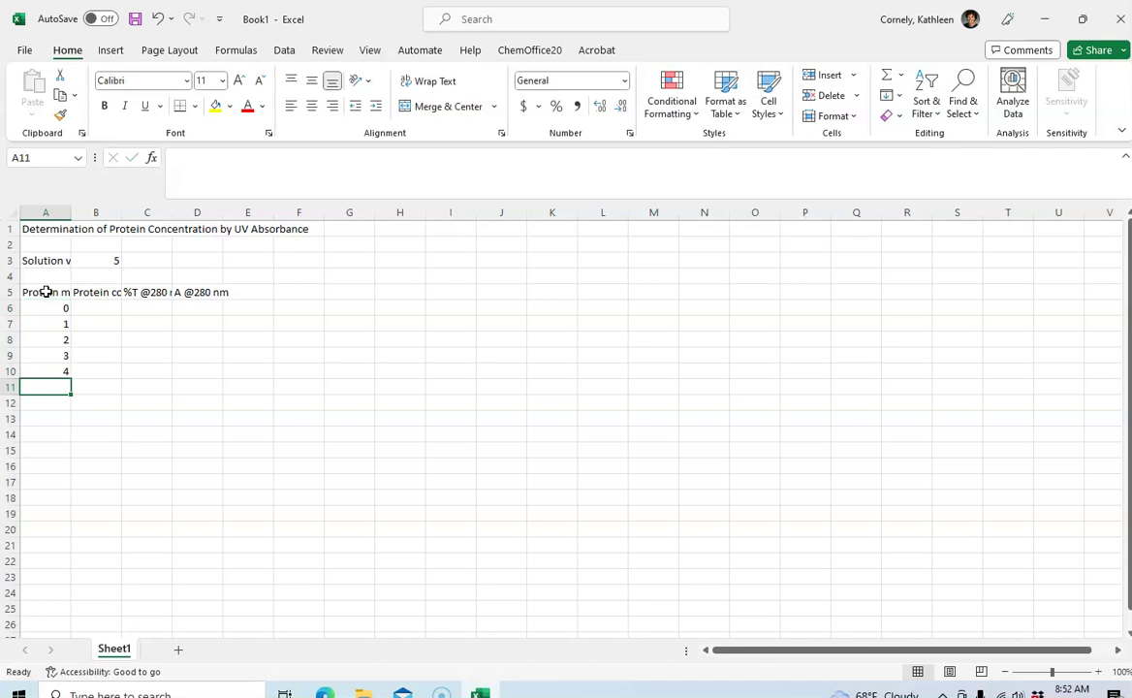
Enter %T readings 99.5, 65, 40.1, 24.9 and 16.2 down C6:C10
{"action": "left_click", "coordinate": [155, 307]}
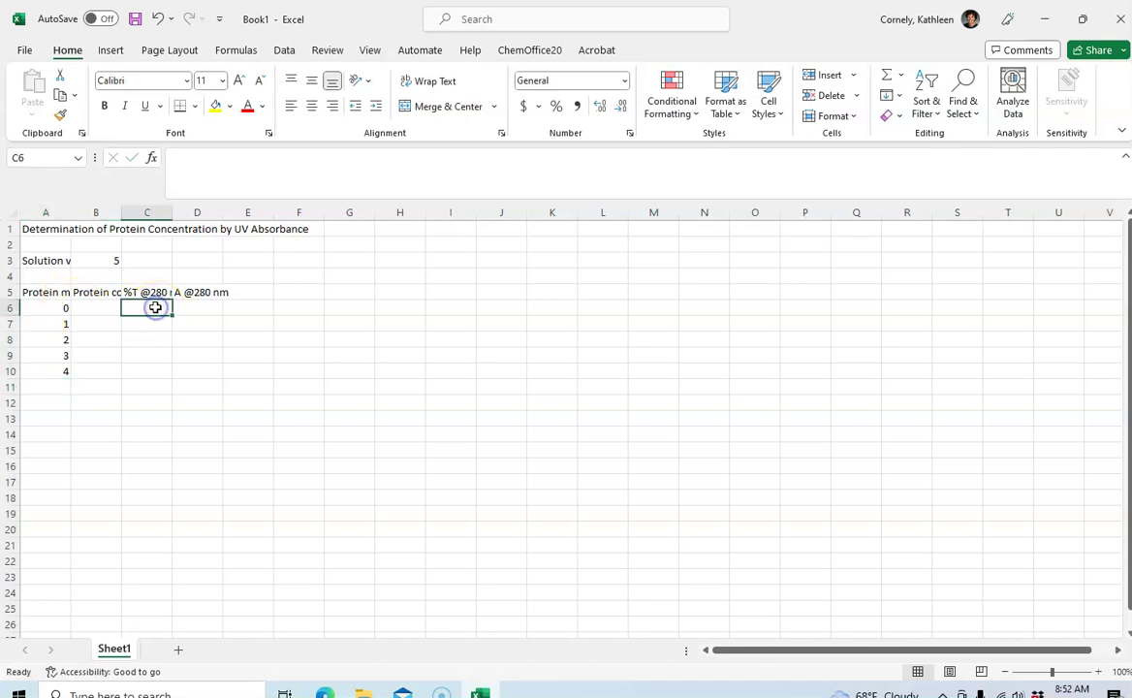
{"action": "type", "text": "99.5"}
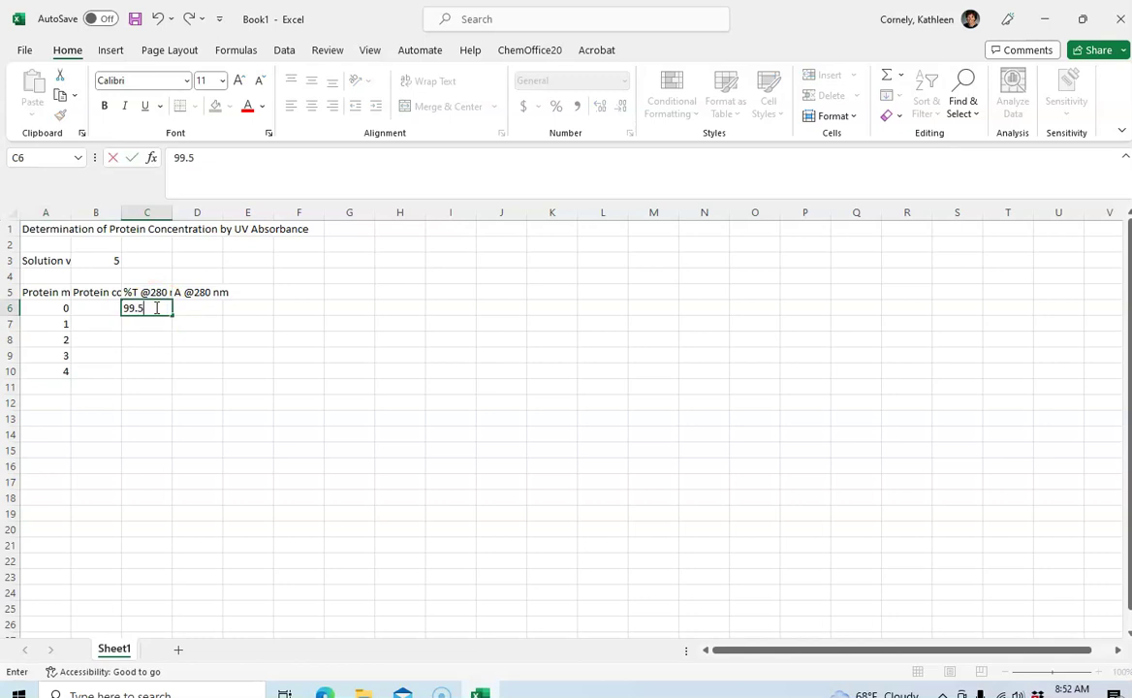
{"action": "key", "text": "Return"}
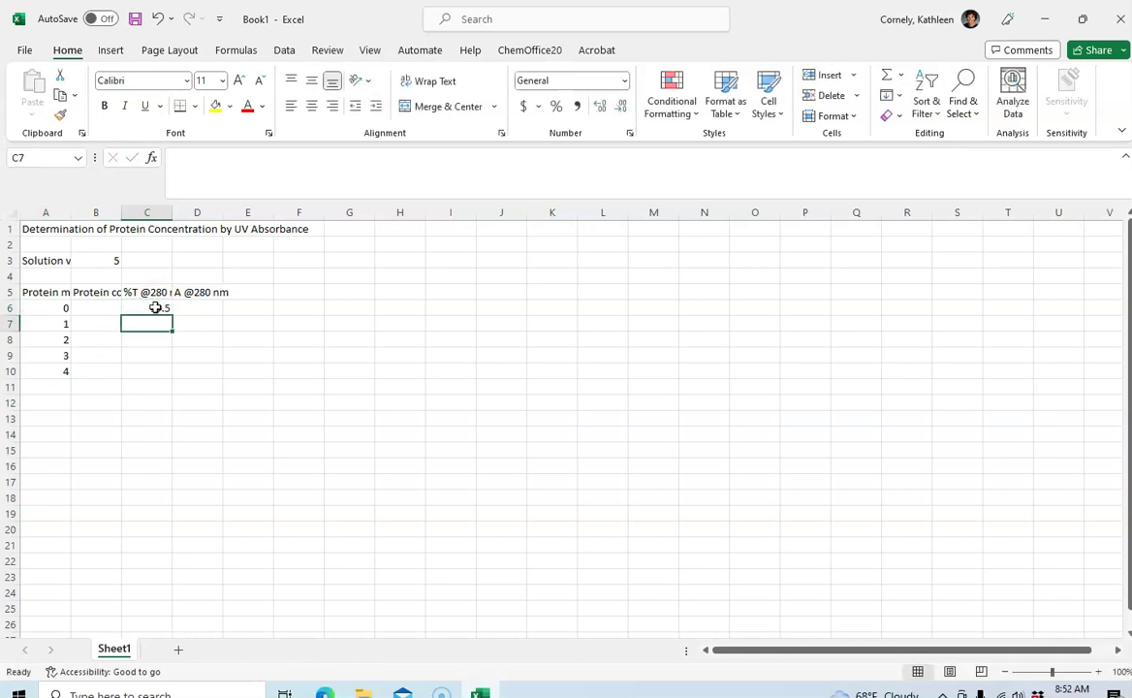
{"action": "type", "text": "65"}
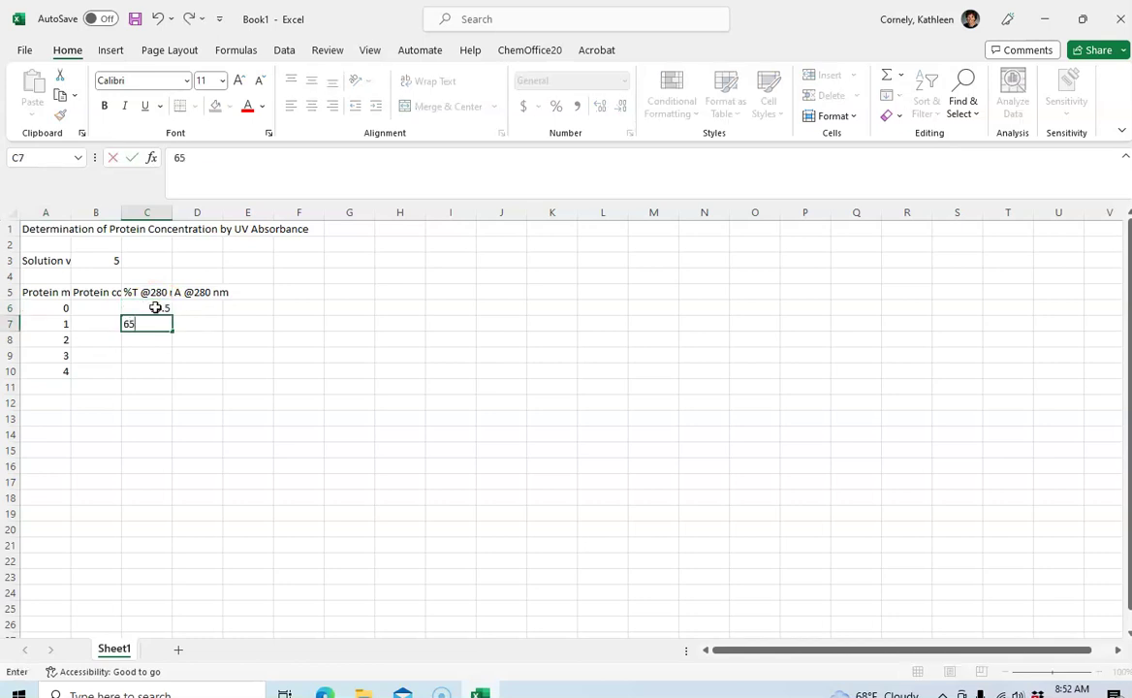
{"action": "key", "text": "Return"}
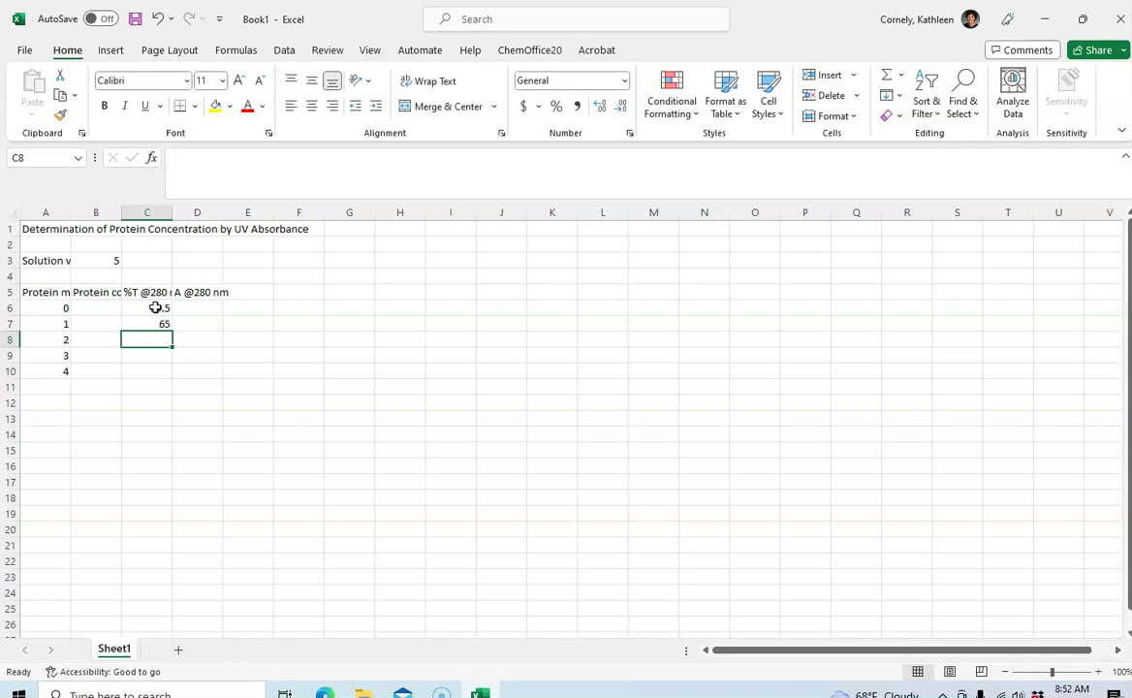
{"action": "type", "text": "40"}
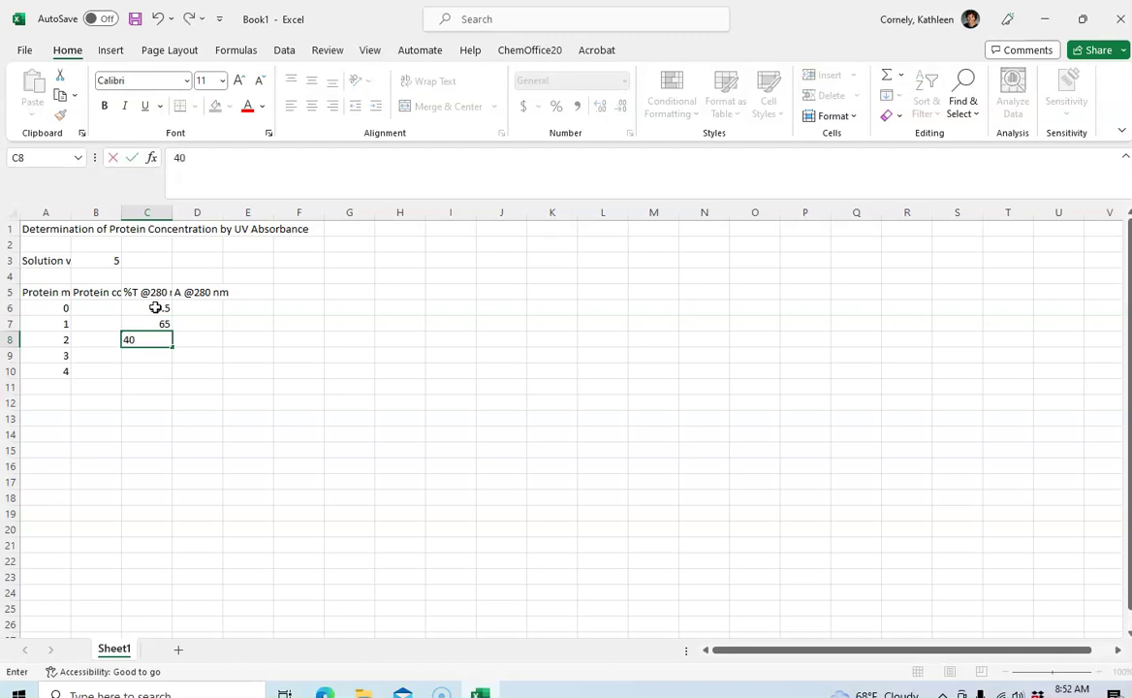
{"action": "type", "text": ".1"}
{"action": "key", "text": "Return"}
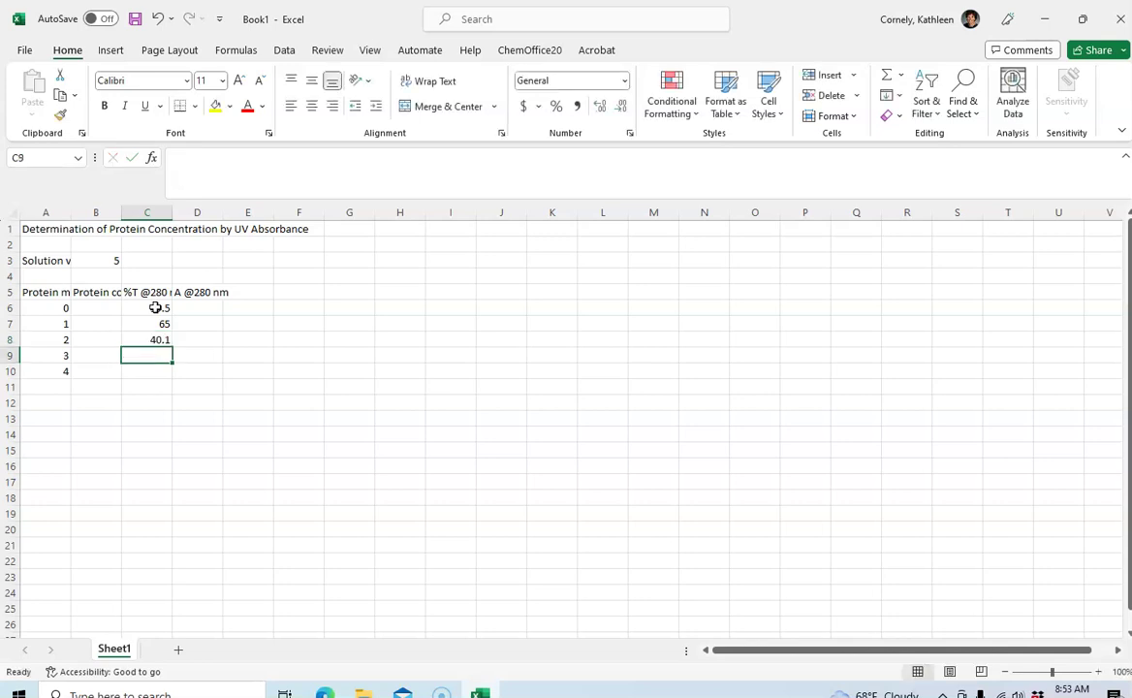
{"action": "type", "text": "24.9"}
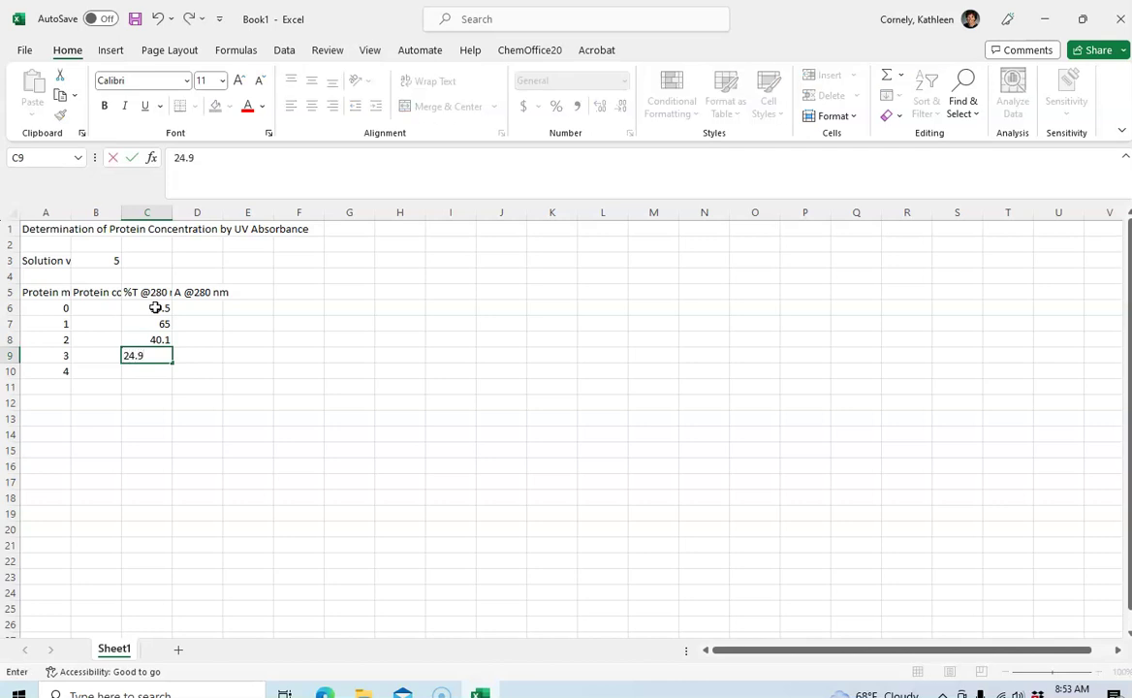
{"action": "key", "text": "Return"}
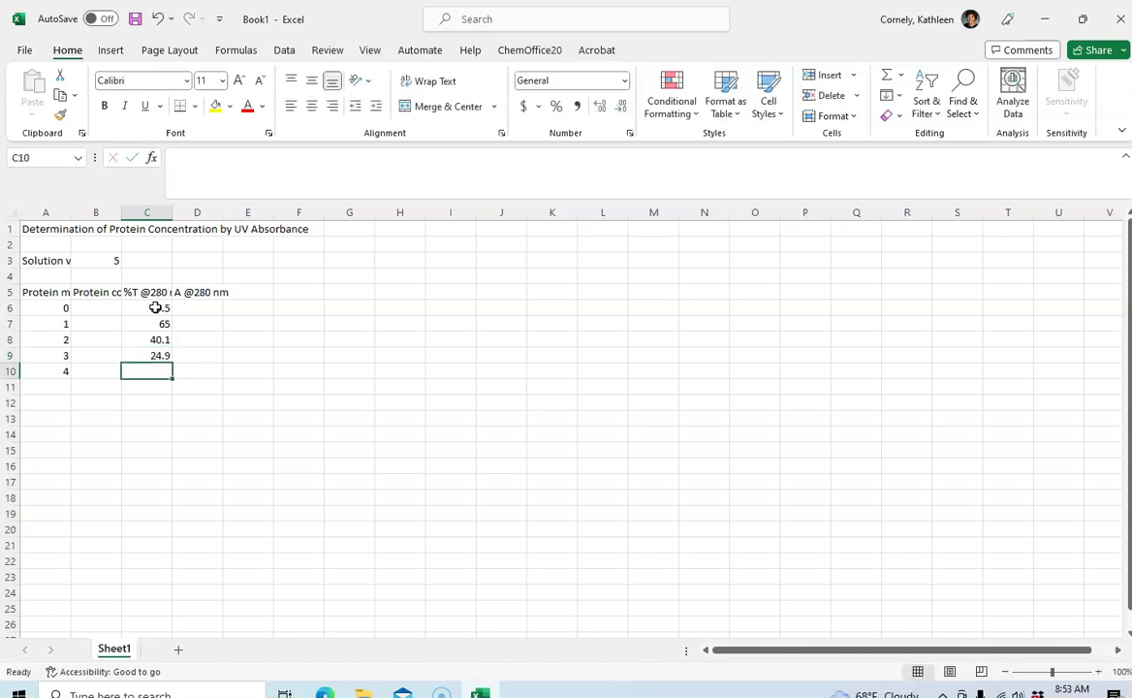
{"action": "type", "text": "16.2"}
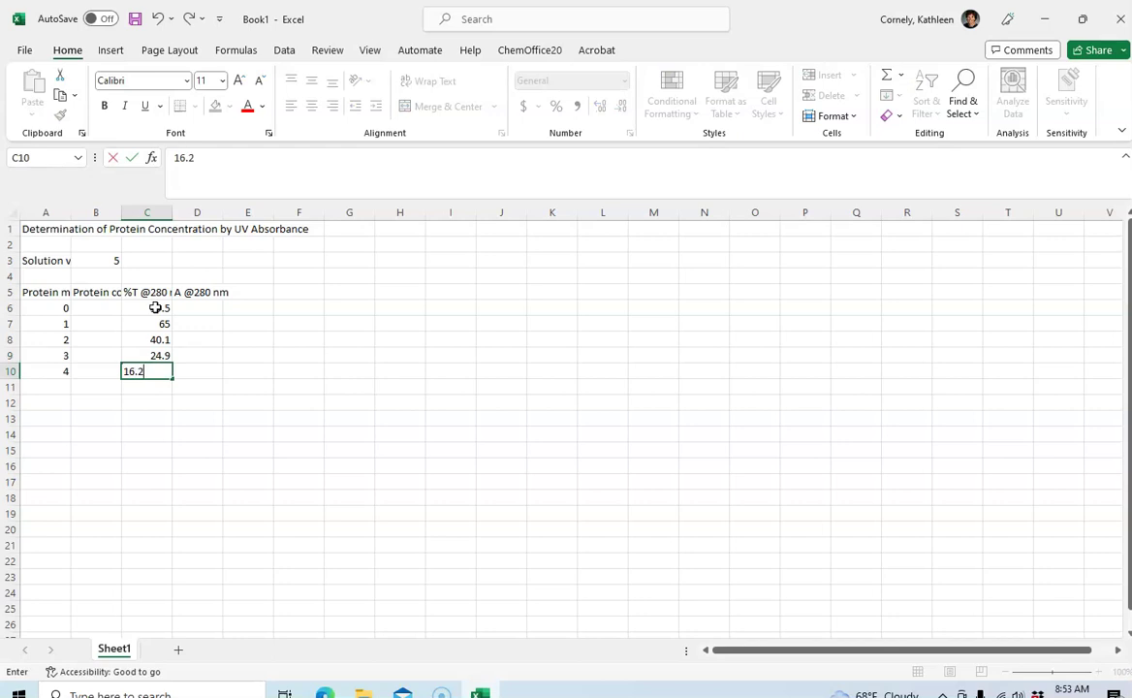
{"action": "key", "text": "Return"}
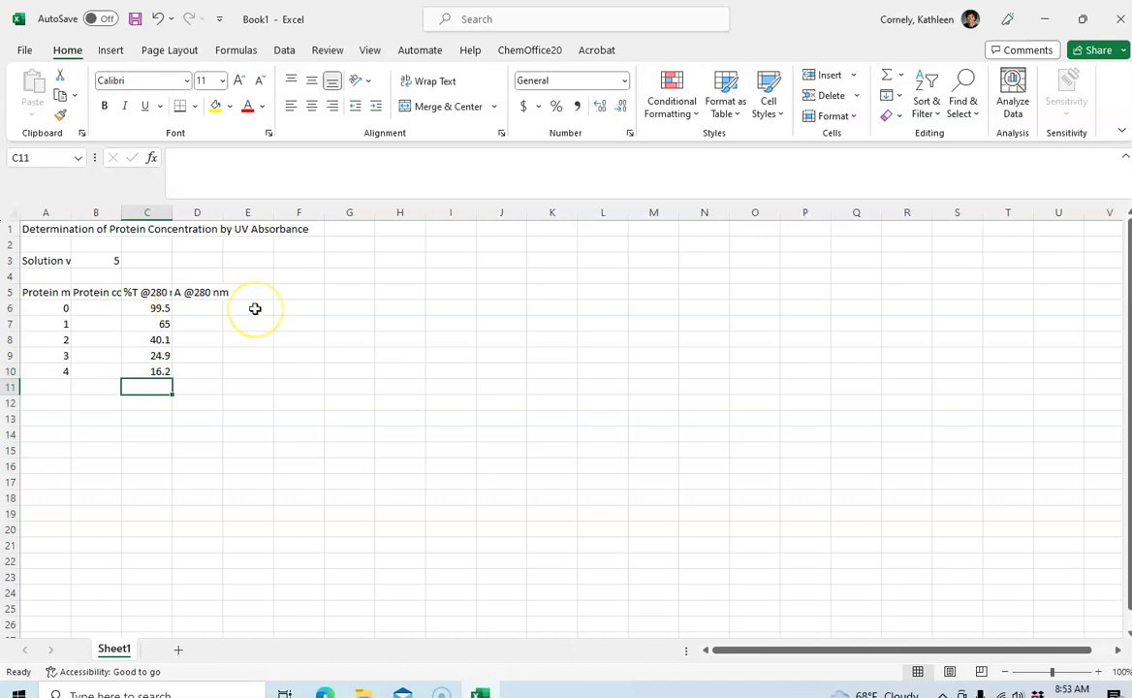
Save over the existing 'Protein concentration table' file in the Excel tutorial folder
{"action": "left_click", "coordinate": [25, 54]}
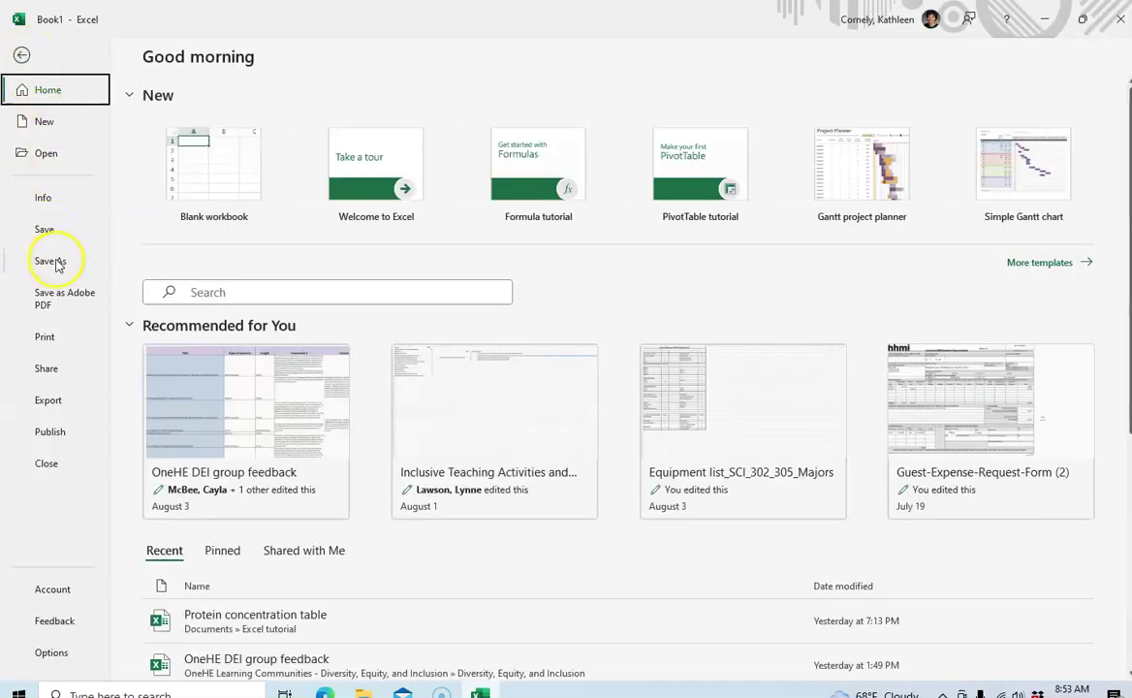
{"action": "left_click", "coordinate": [54, 262]}
{"action": "left_click", "coordinate": [176, 380]}
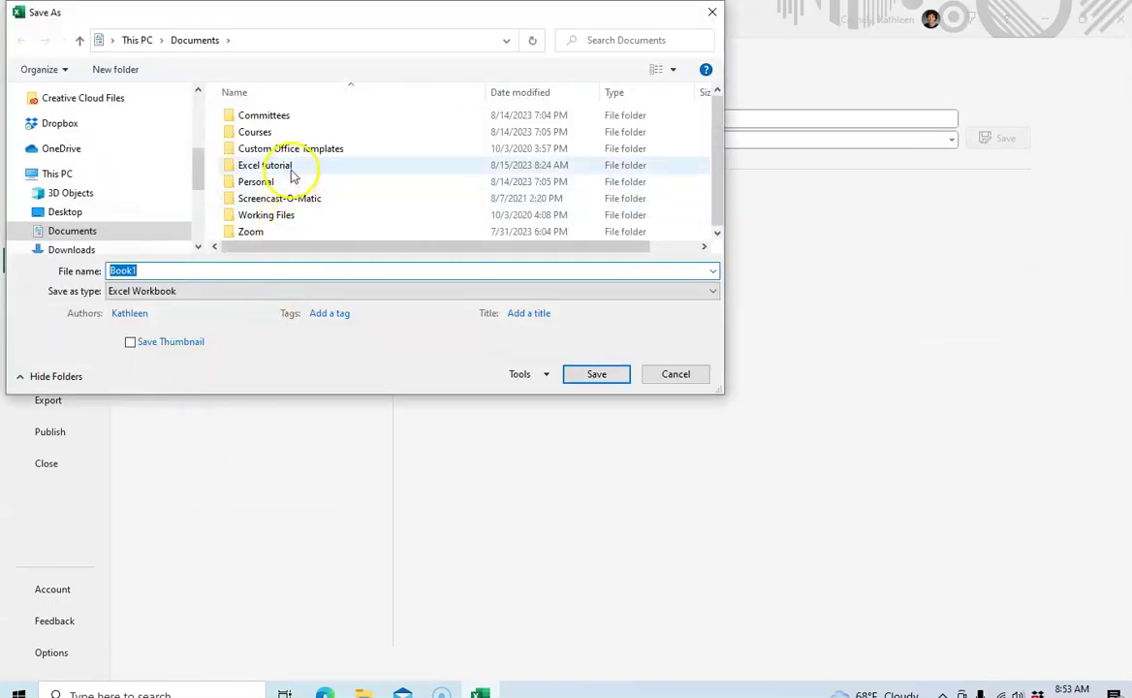
{"action": "double_click", "coordinate": [291, 171]}
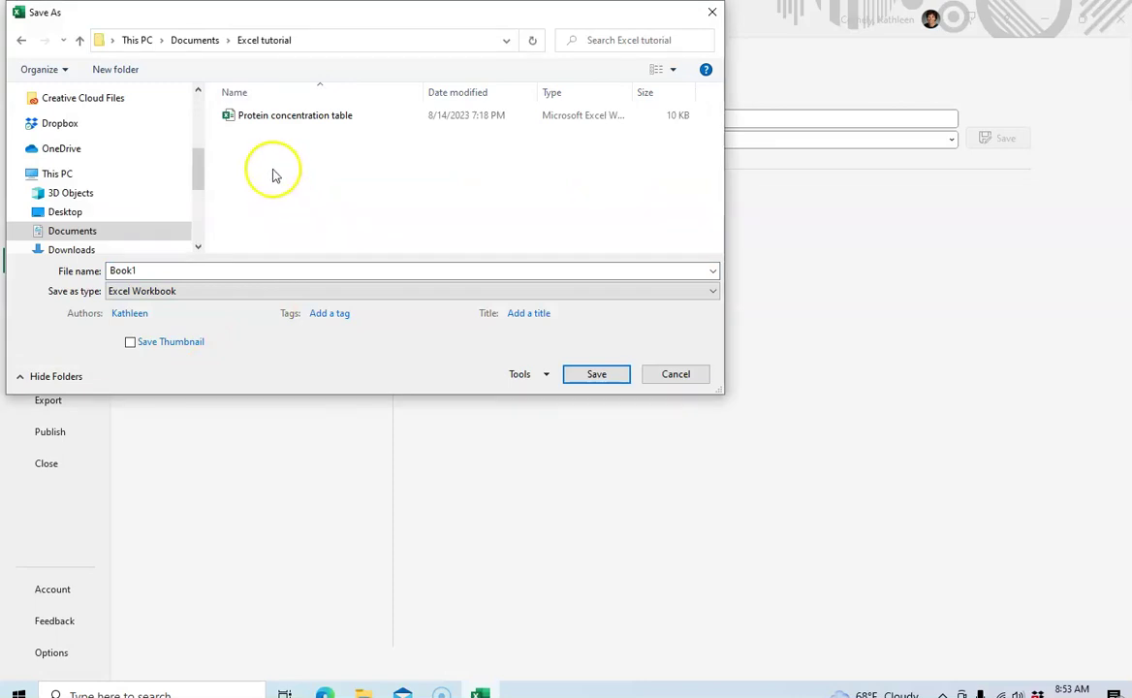
{"action": "left_click", "coordinate": [275, 120]}
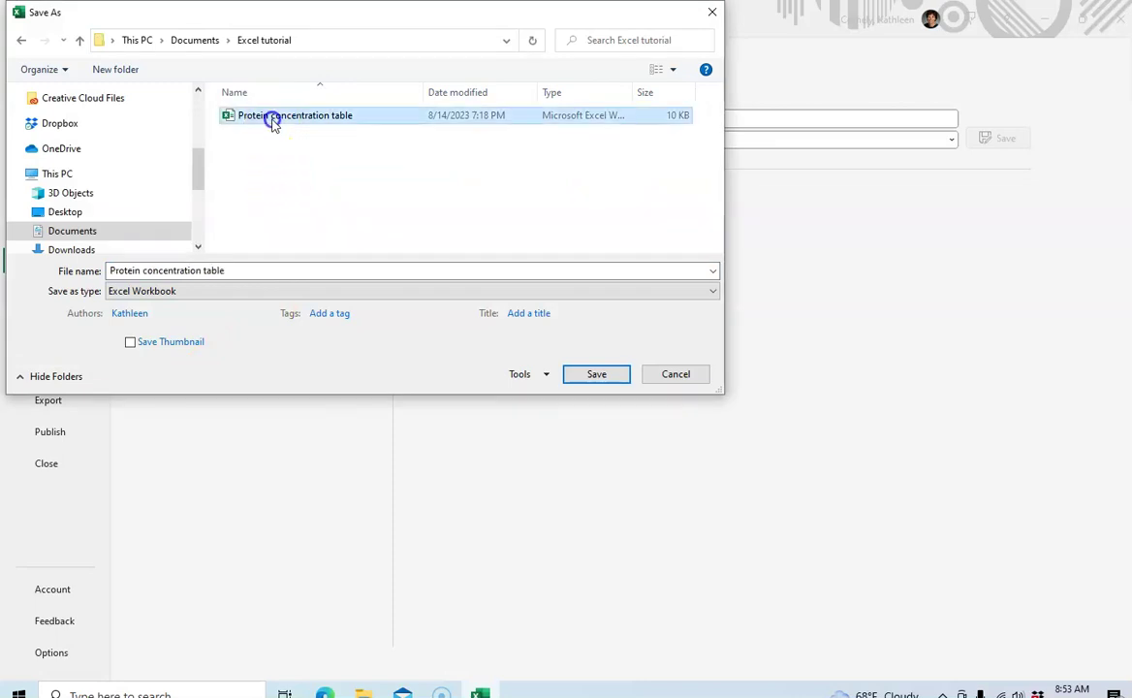
{"action": "left_click", "coordinate": [589, 378]}
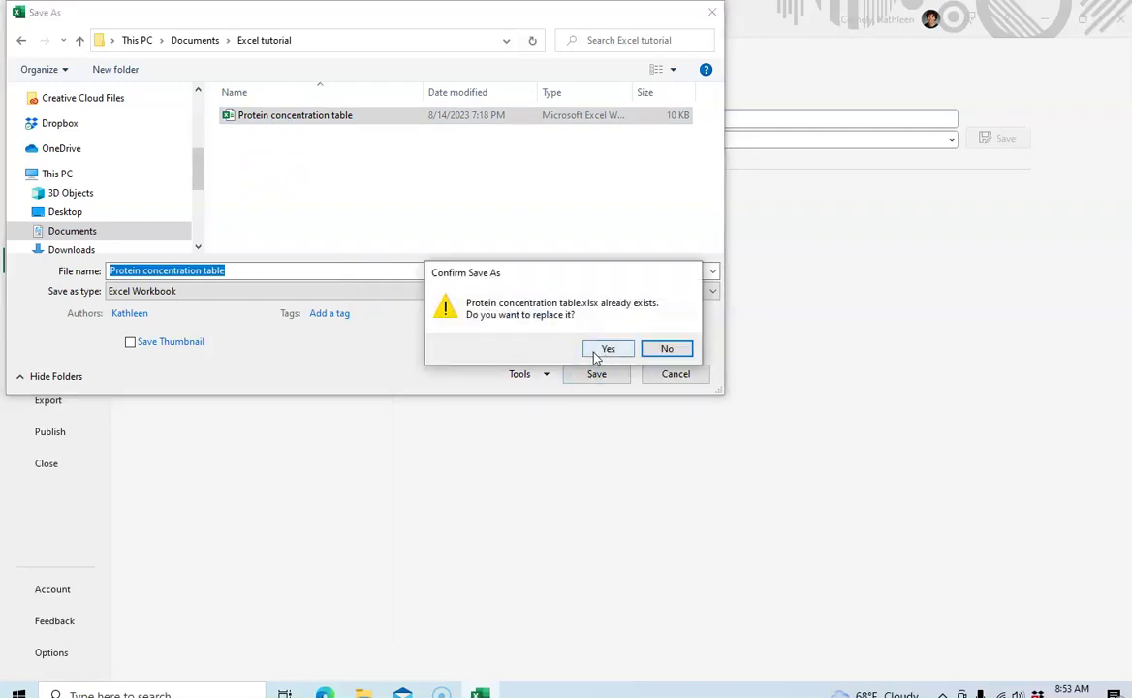
{"action": "left_click", "coordinate": [604, 350]}
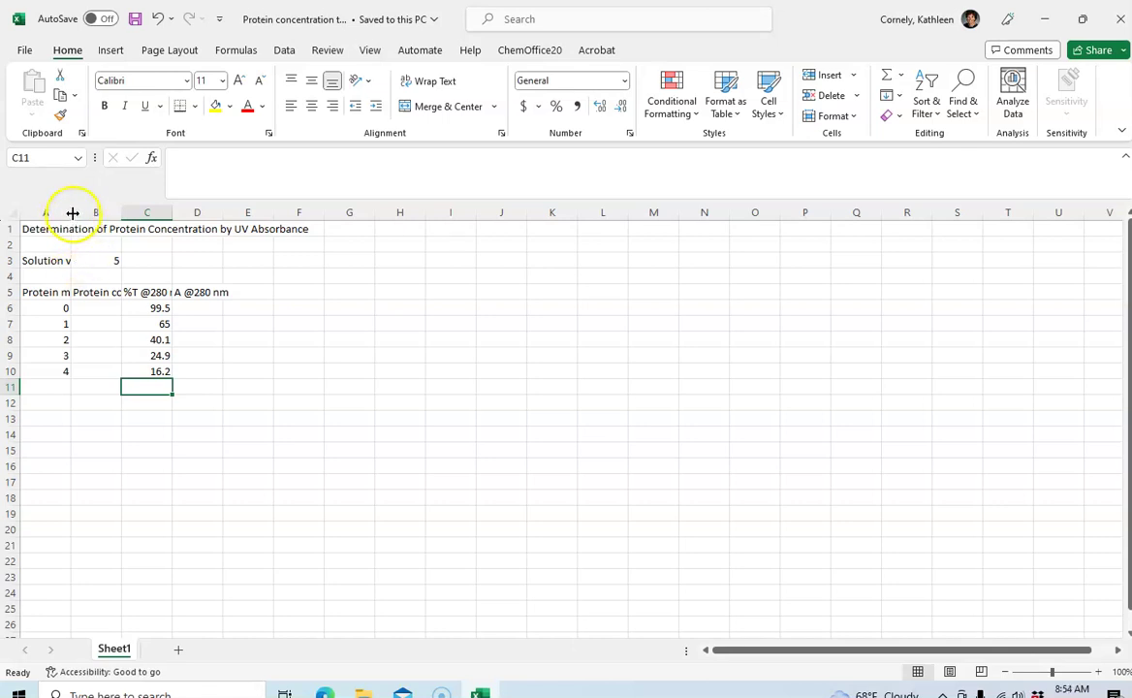
Widen column A and autofit column B to fit their labels
{"action": "left_click_drag", "start_coordinate": [70, 211], "coordinate": [130, 212]}
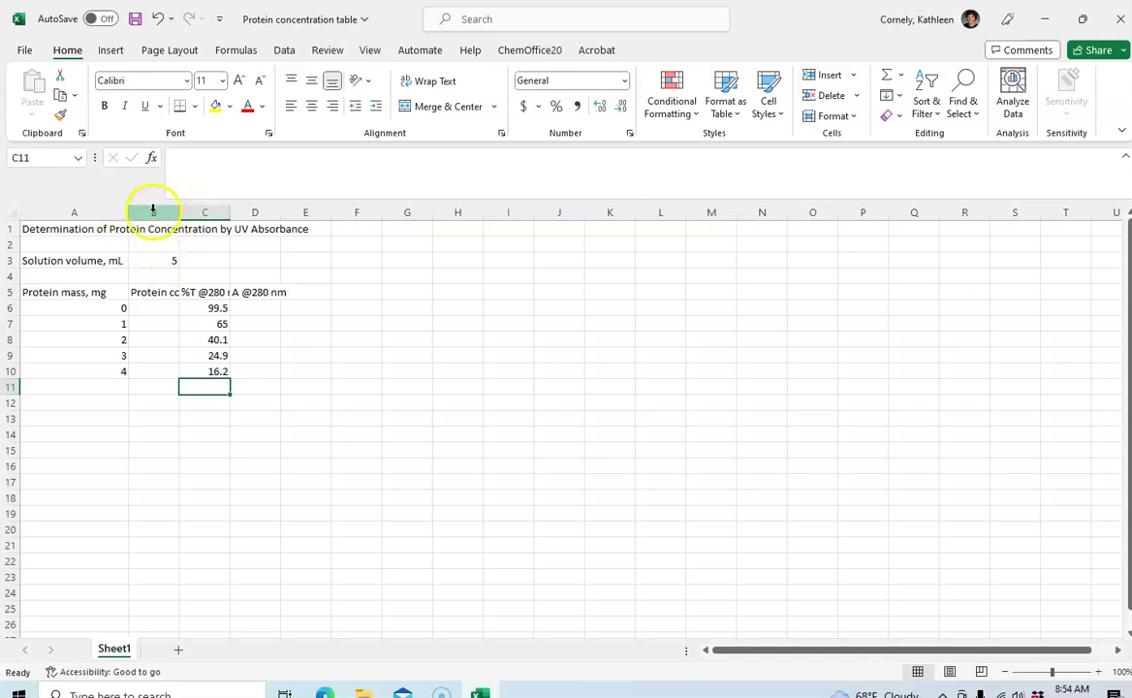
{"action": "left_click", "coordinate": [153, 212]}
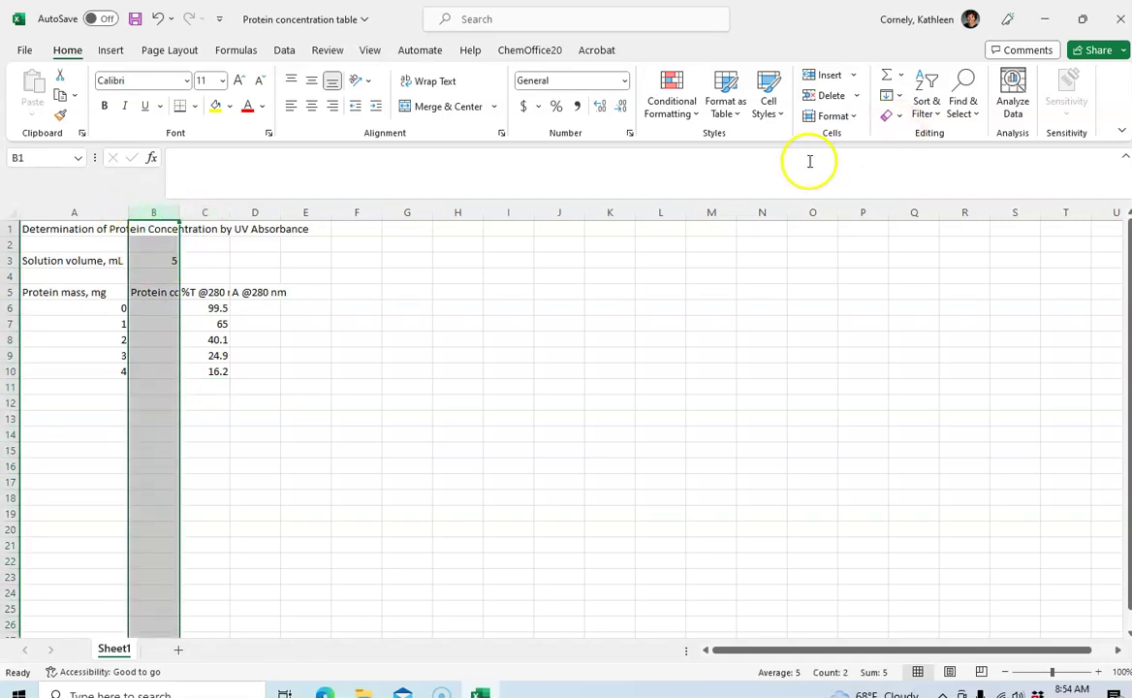
{"action": "left_click", "coordinate": [854, 117]}
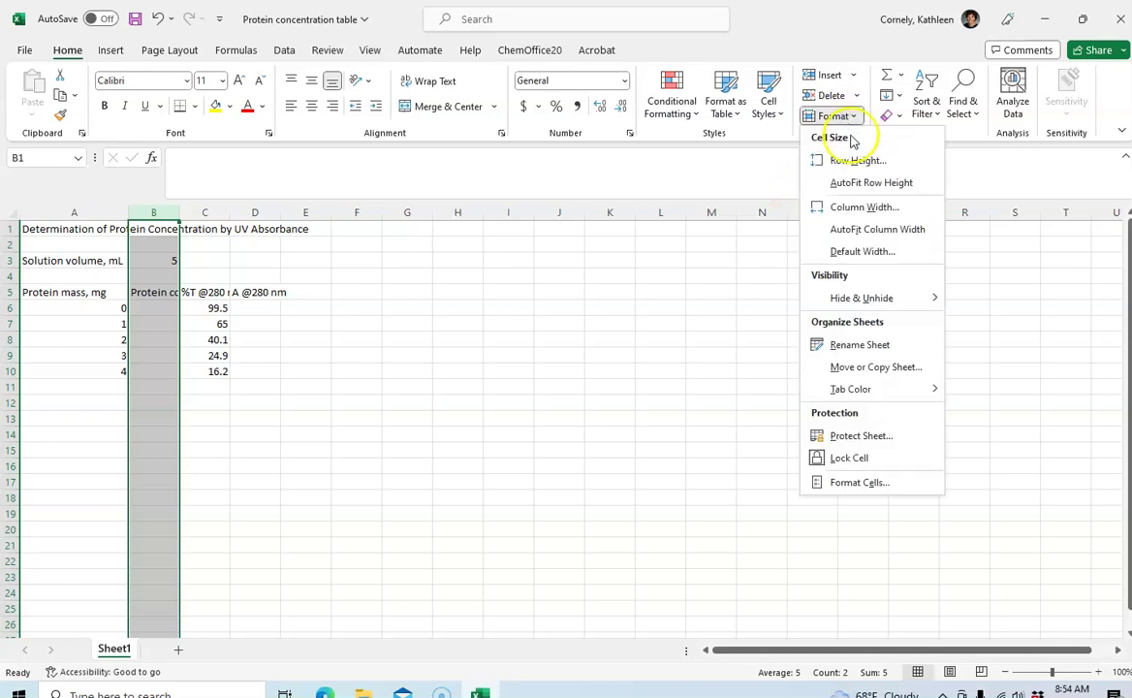
{"action": "left_click", "coordinate": [848, 229]}
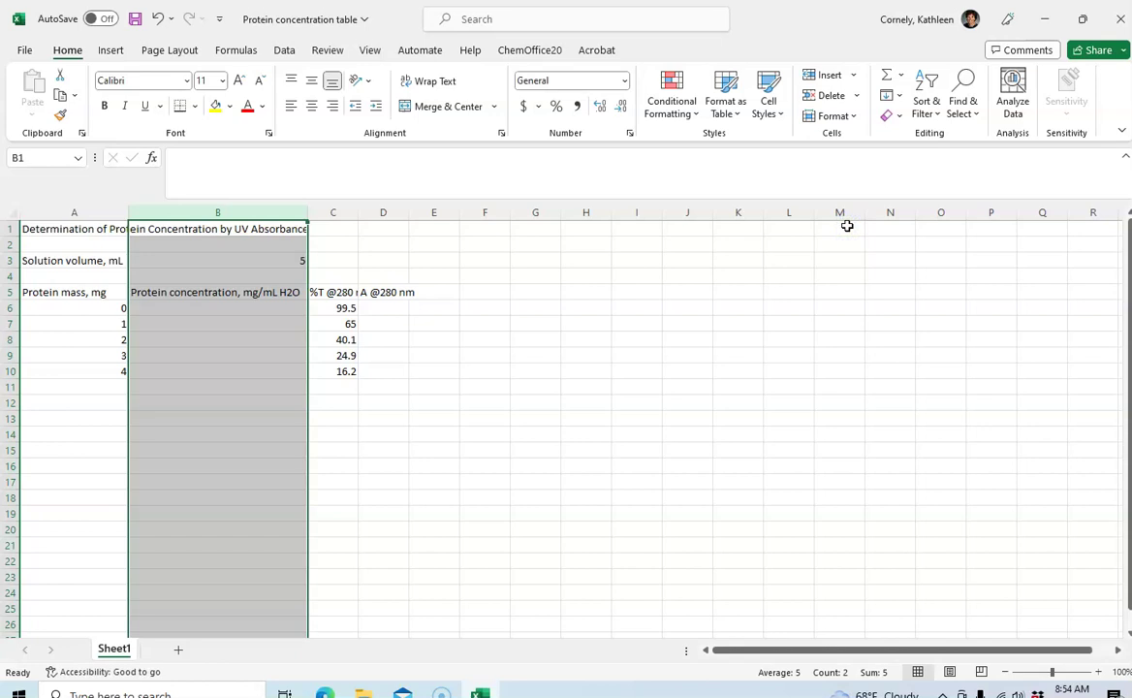
{"action": "left_click", "coordinate": [625, 245]}
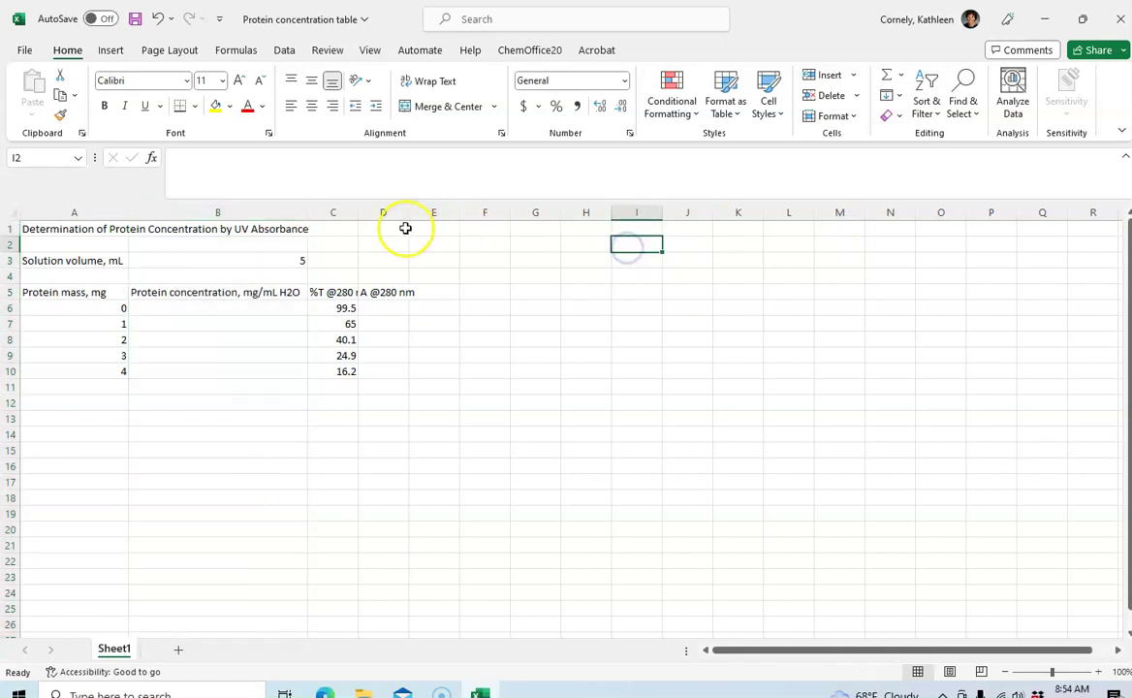
AutoFit the widths of columns C and D to their headings
{"action": "left_click_drag", "start_coordinate": [335, 211], "coordinate": [372, 215]}
{"action": "left_click", "coordinate": [843, 117]}
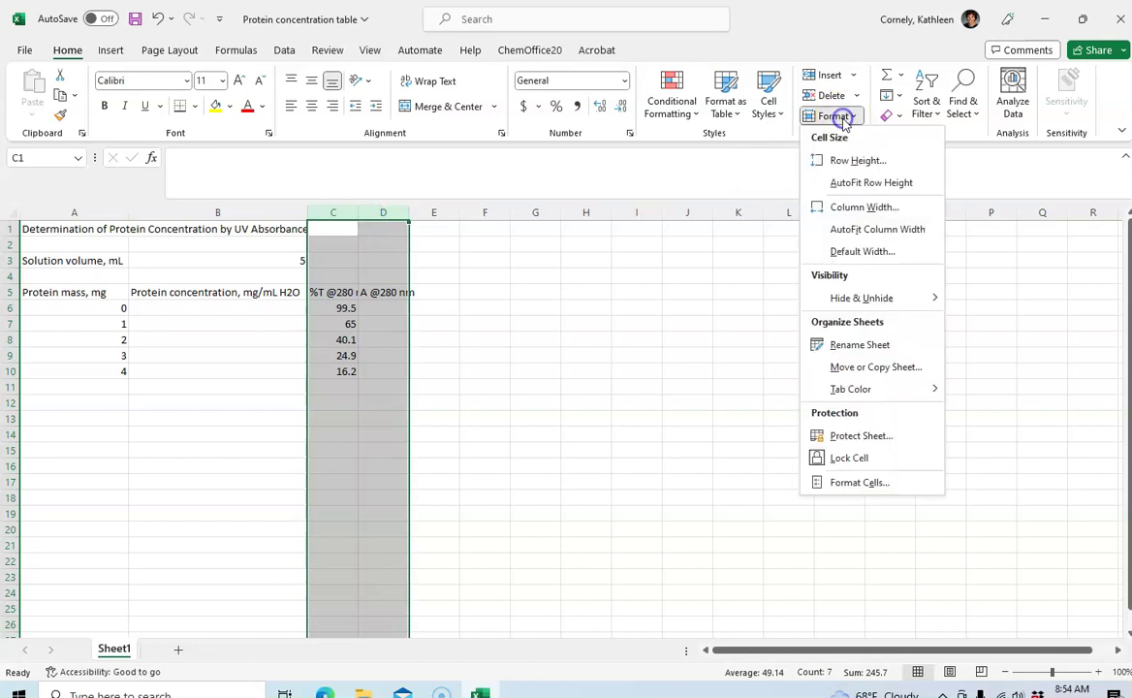
{"action": "left_click", "coordinate": [840, 224]}
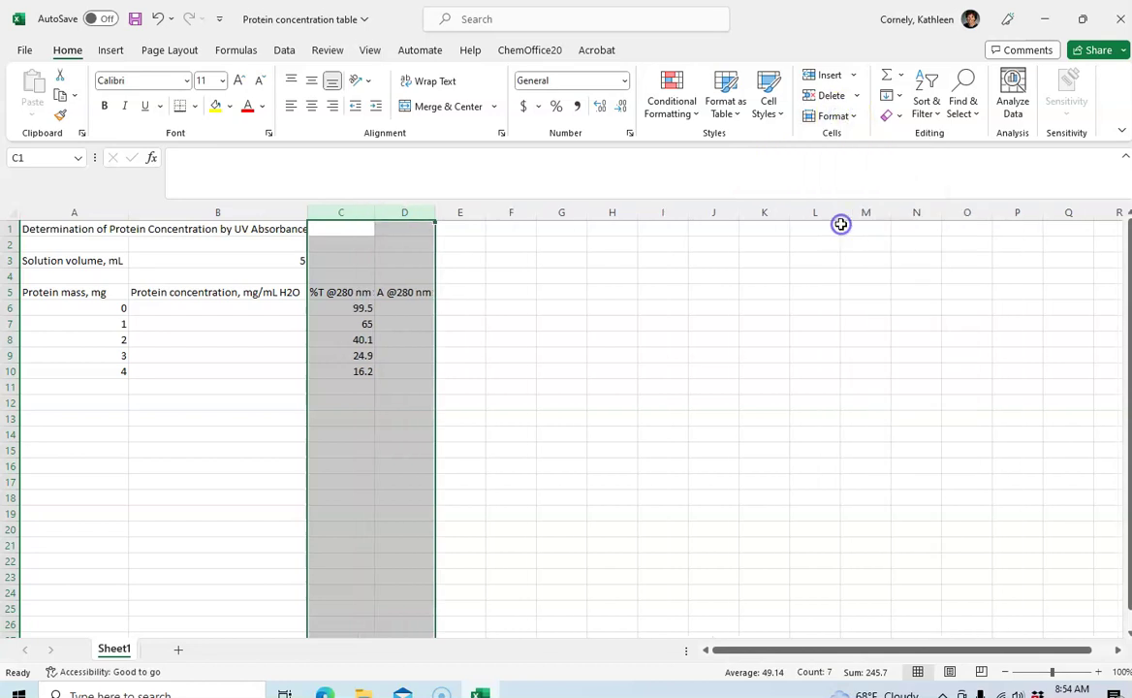
{"action": "left_click", "coordinate": [635, 276]}
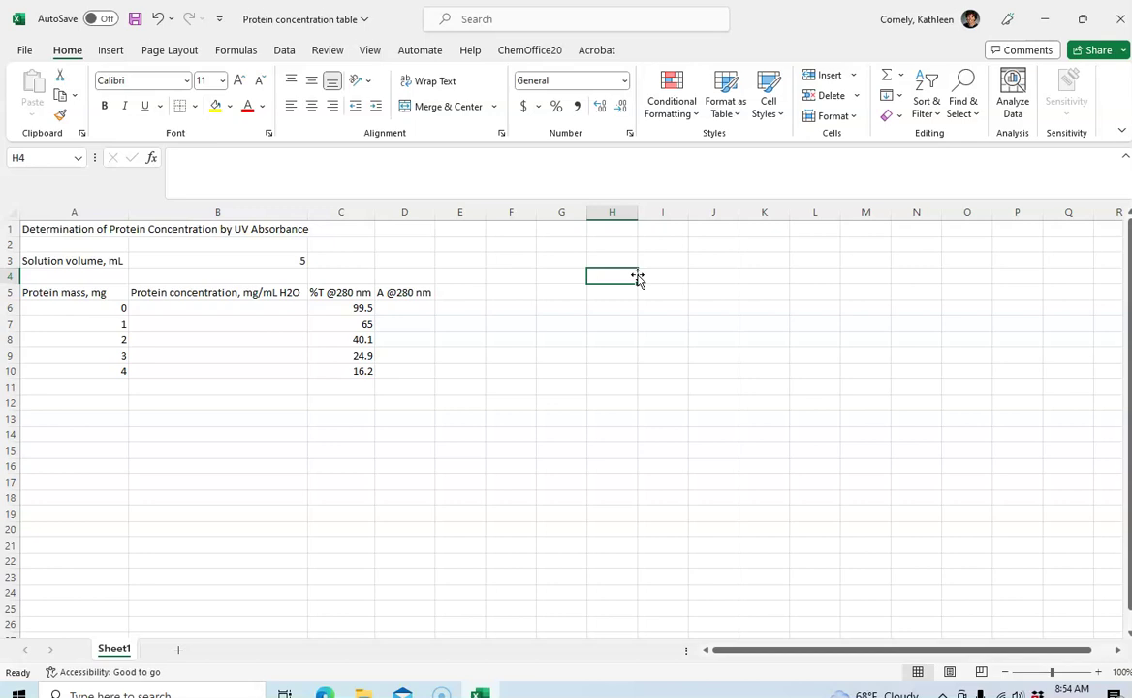
Make the title in A1 bold and increase its font size to 12
{"action": "left_click", "coordinate": [49, 229]}
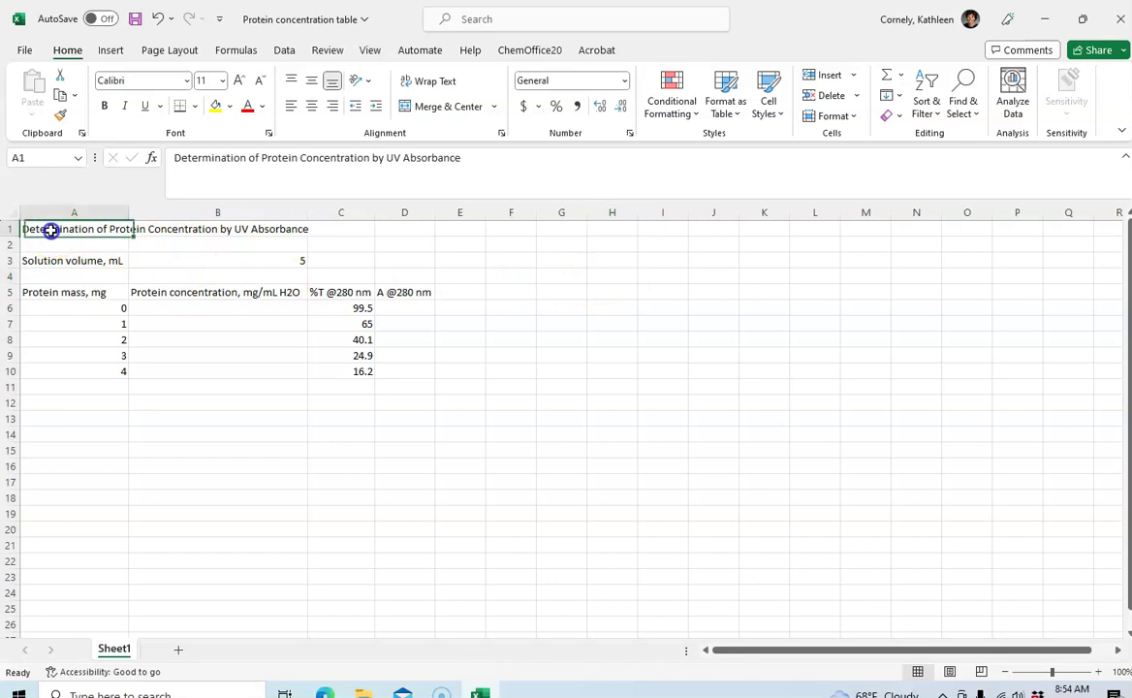
{"action": "left_click", "coordinate": [104, 106]}
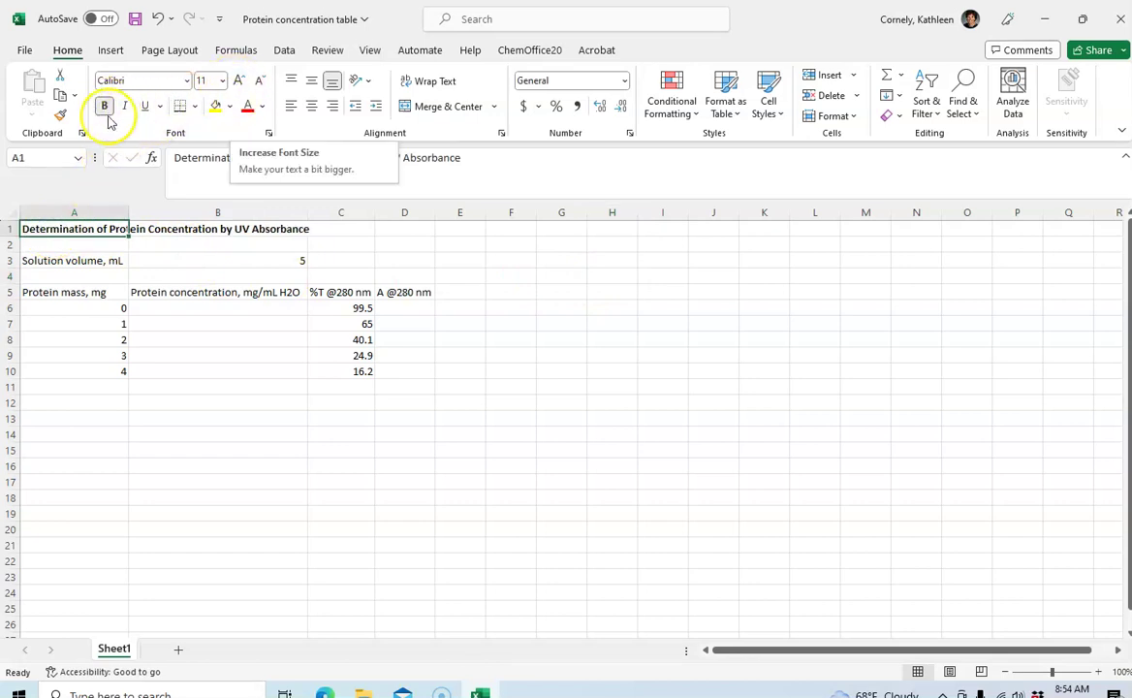
{"action": "left_click", "coordinate": [239, 84]}
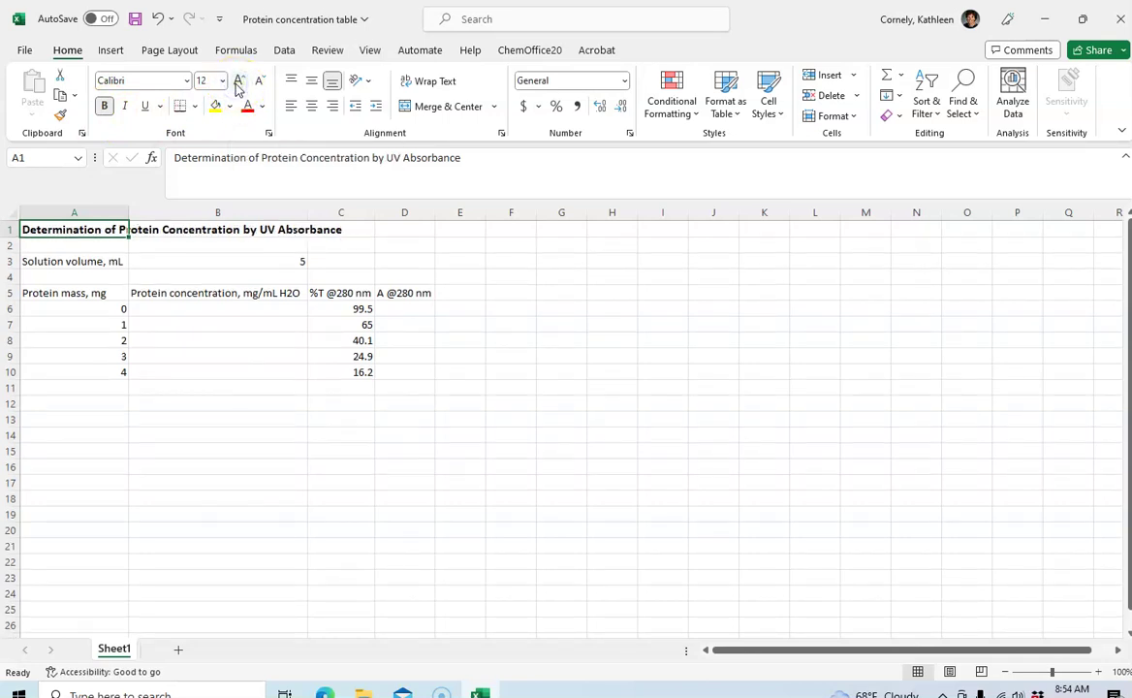
Make the 'Solution volume, mL' label in A3 bold
{"action": "left_click", "coordinate": [69, 262]}
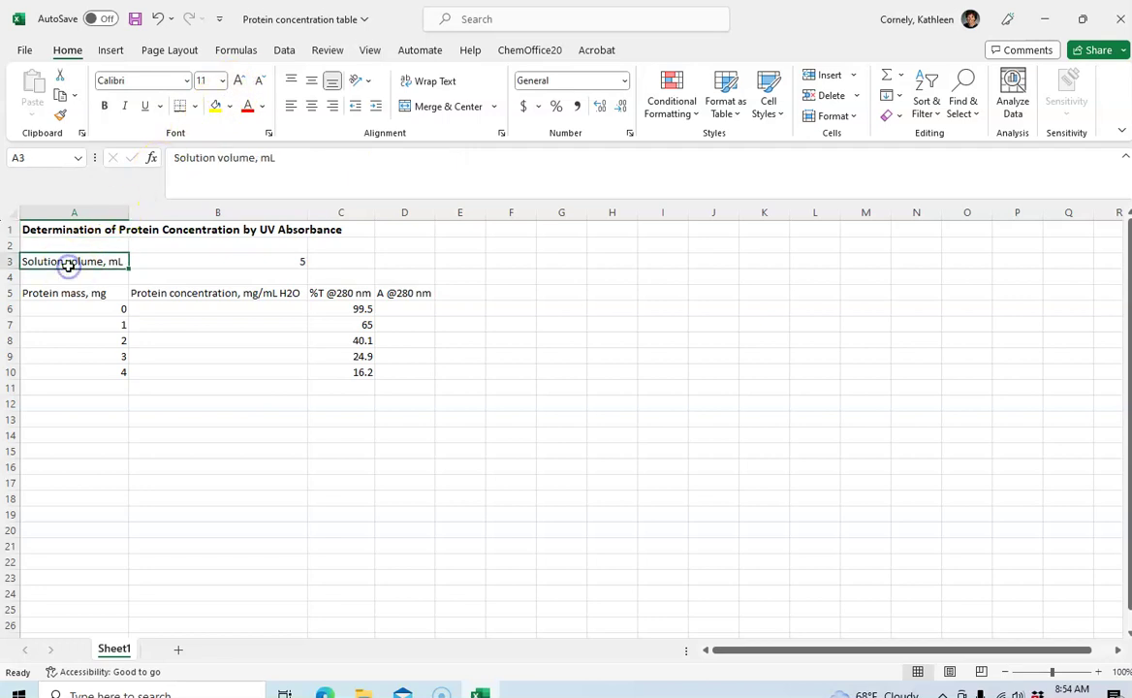
{"action": "left_click", "coordinate": [104, 106]}
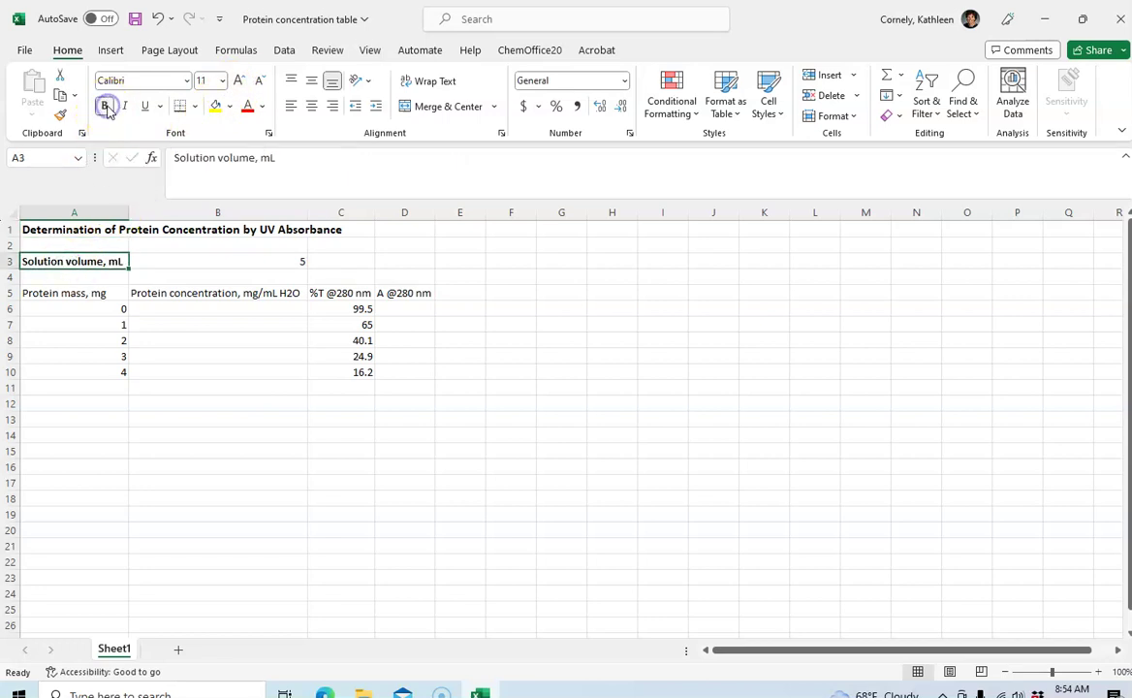
{"action": "left_click", "coordinate": [174, 338]}
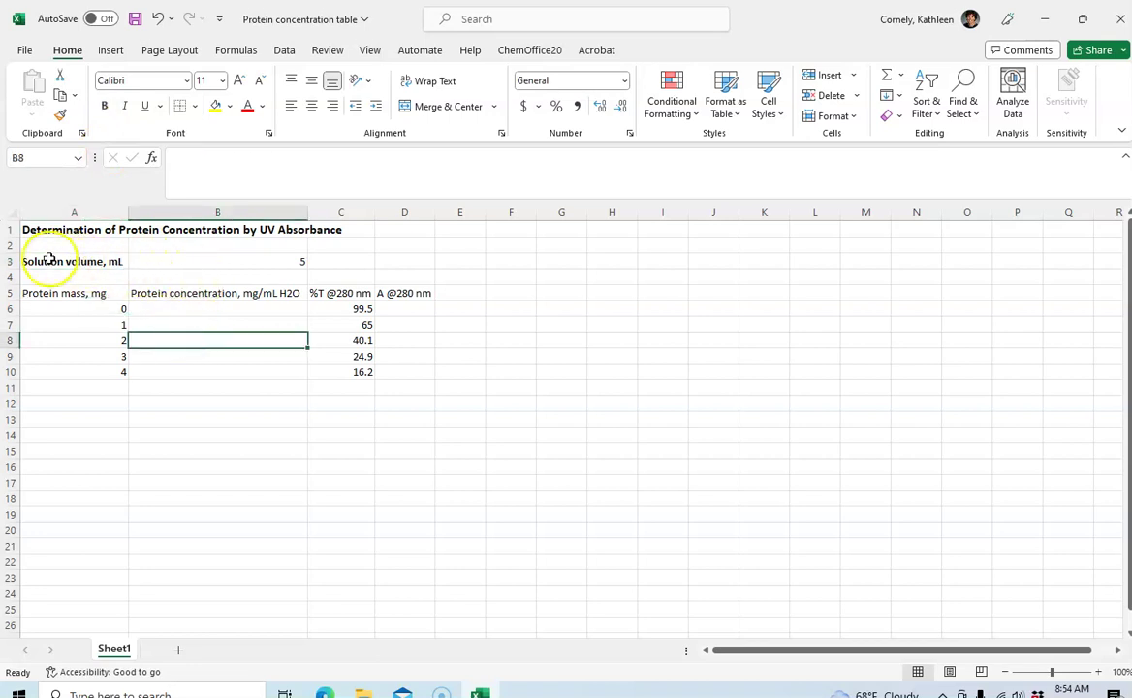
{"action": "left_click", "coordinate": [114, 265]}
Apply All Borders to A3:B3 and to the table range A5:D10
{"action": "left_click_drag", "start_coordinate": [115, 265], "coordinate": [197, 257]}
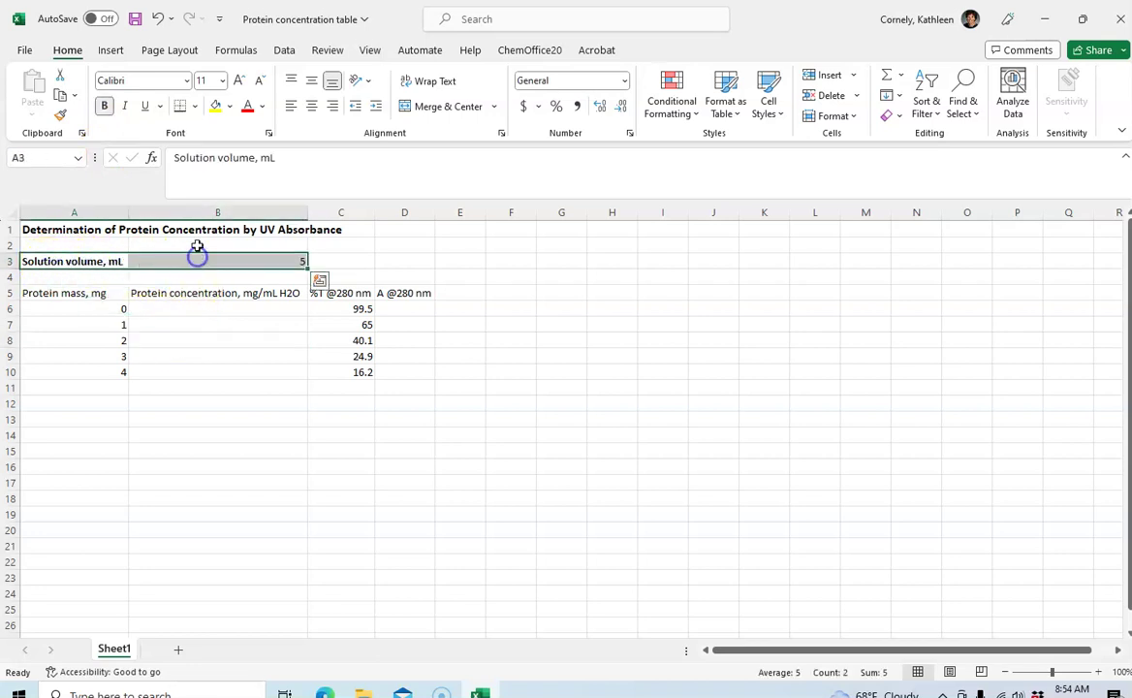
{"action": "left_click", "coordinate": [194, 106]}
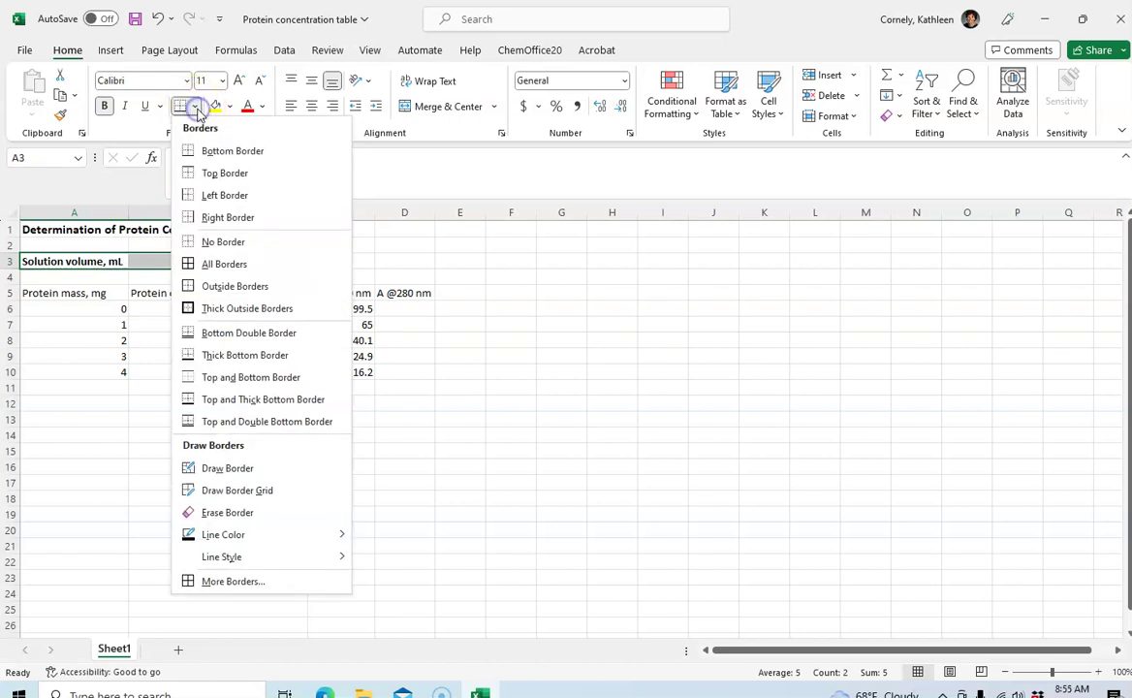
{"action": "left_click", "coordinate": [222, 263]}
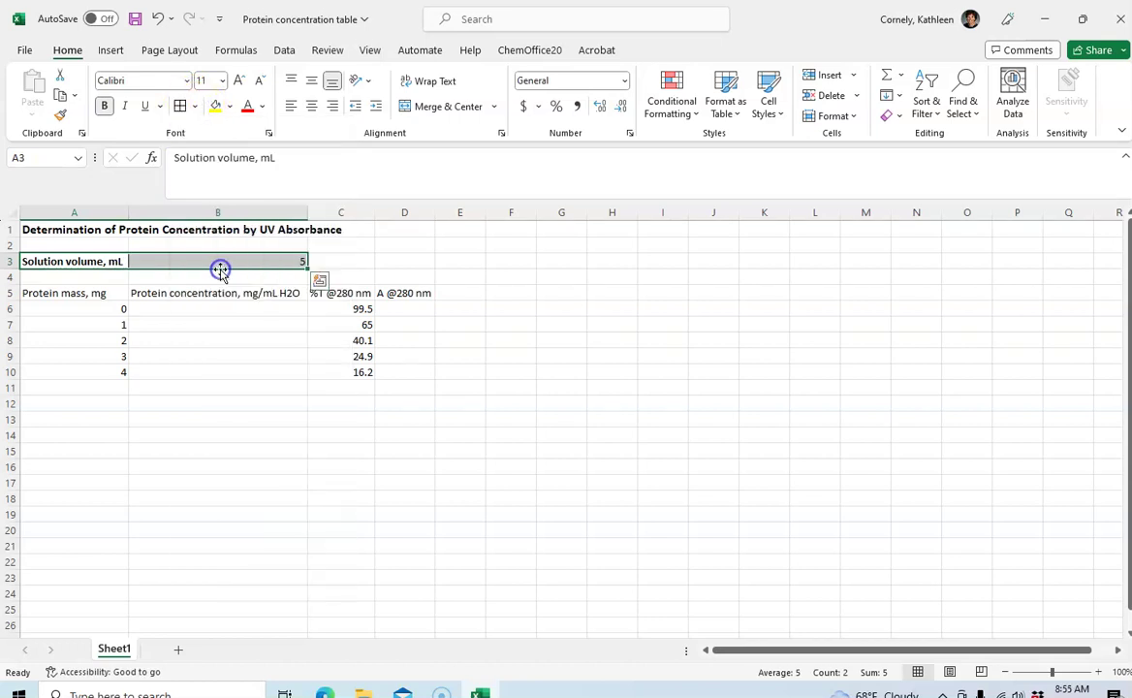
{"action": "left_click", "coordinate": [220, 348]}
{"action": "left_click_drag", "start_coordinate": [37, 293], "coordinate": [399, 369]}
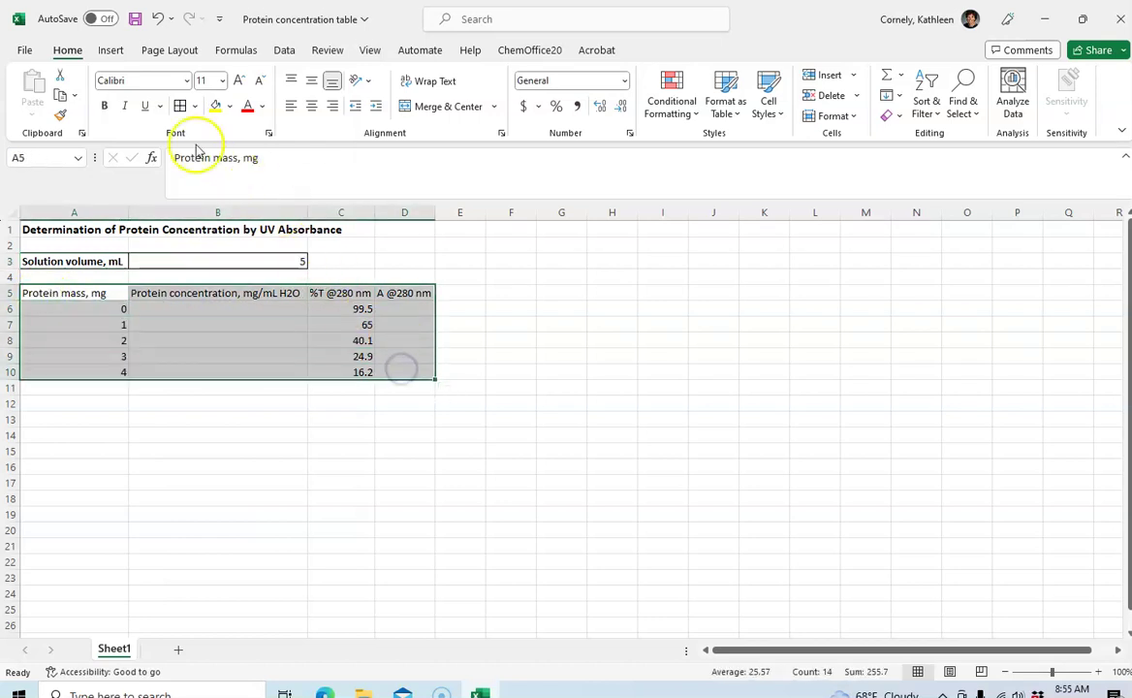
{"action": "left_click", "coordinate": [179, 106]}
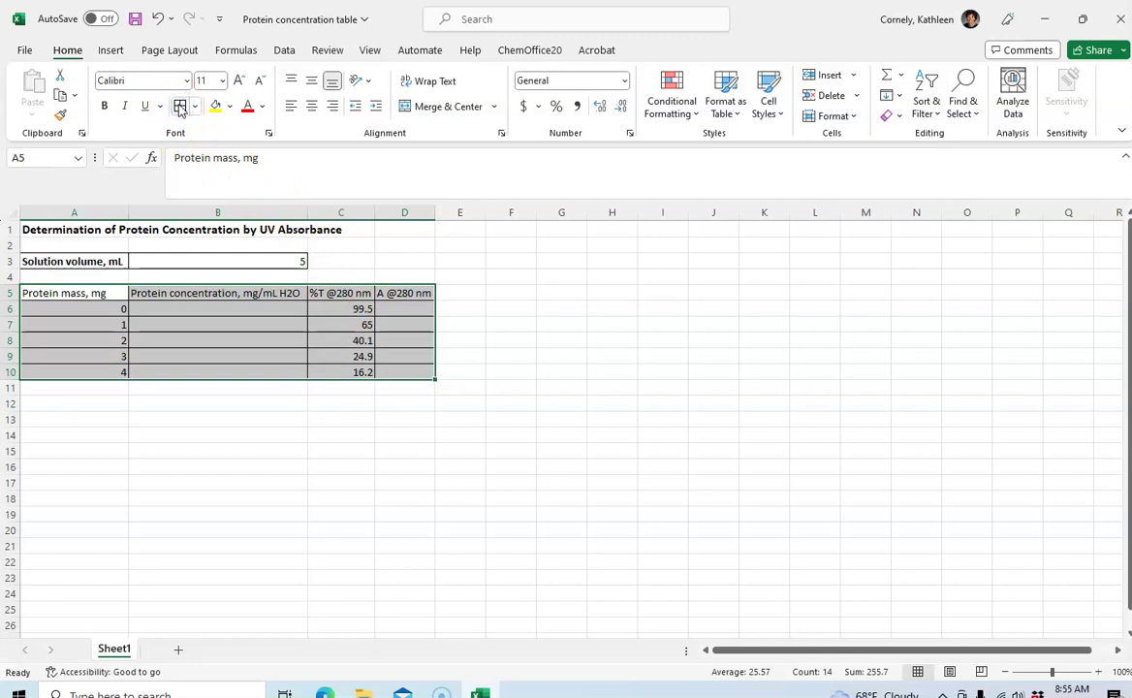
{"action": "left_click", "coordinate": [247, 438]}
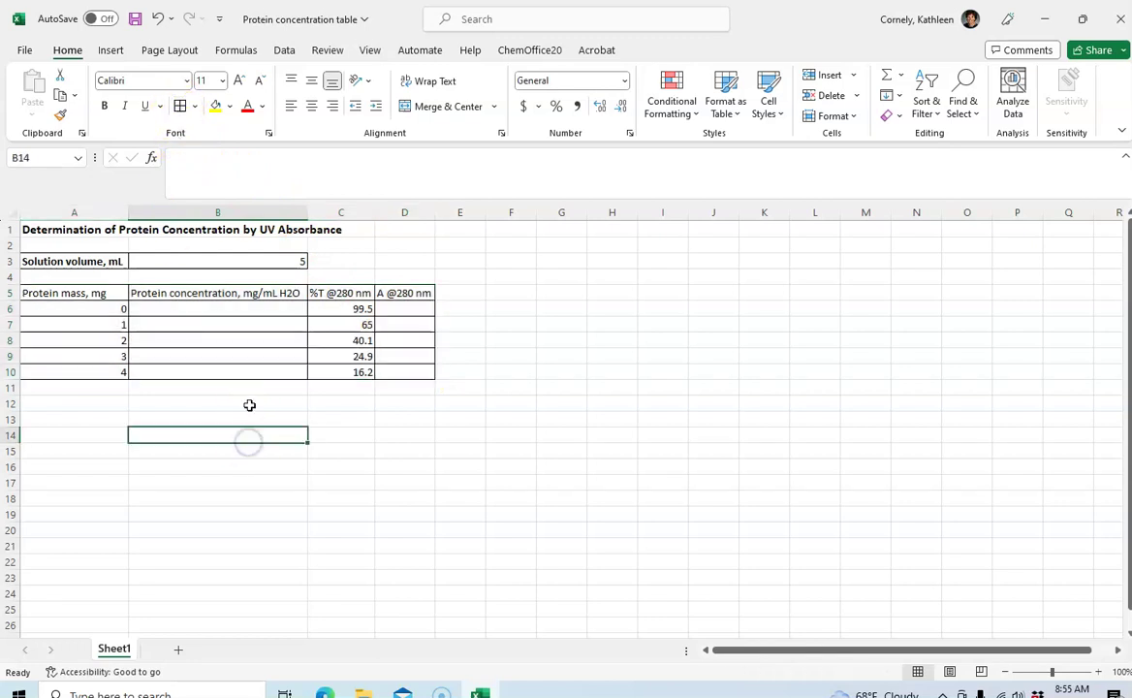
Make the header row A5:D5 bold
{"action": "left_click", "coordinate": [101, 293]}
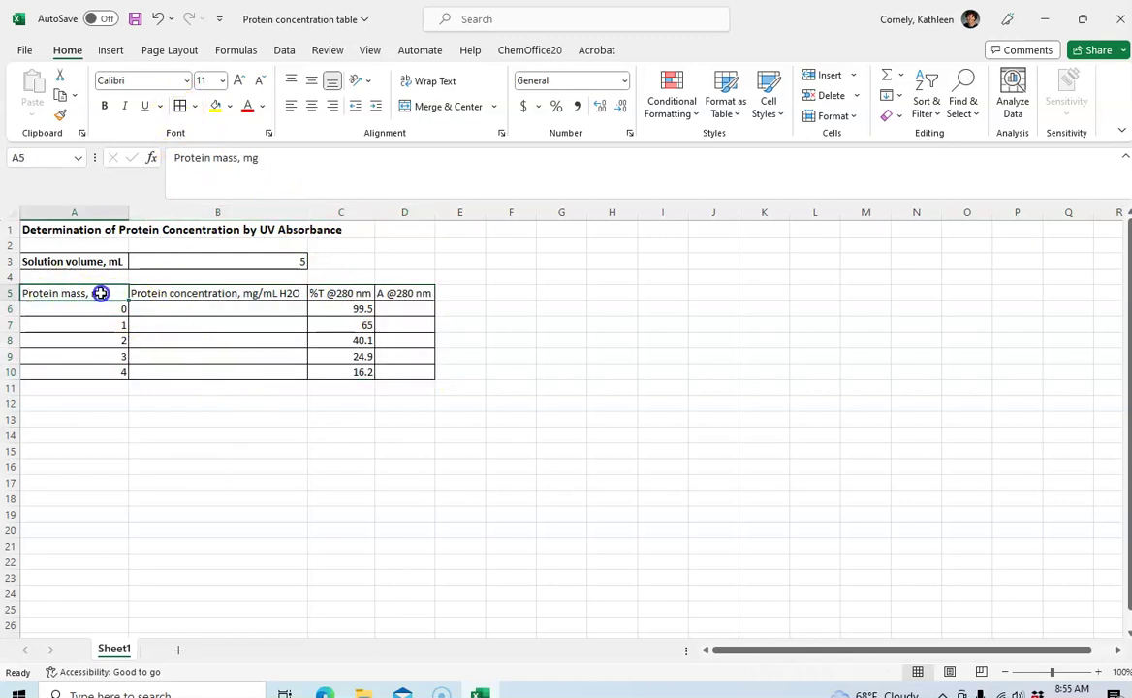
{"action": "left_click_drag", "start_coordinate": [100, 292], "coordinate": [397, 297]}
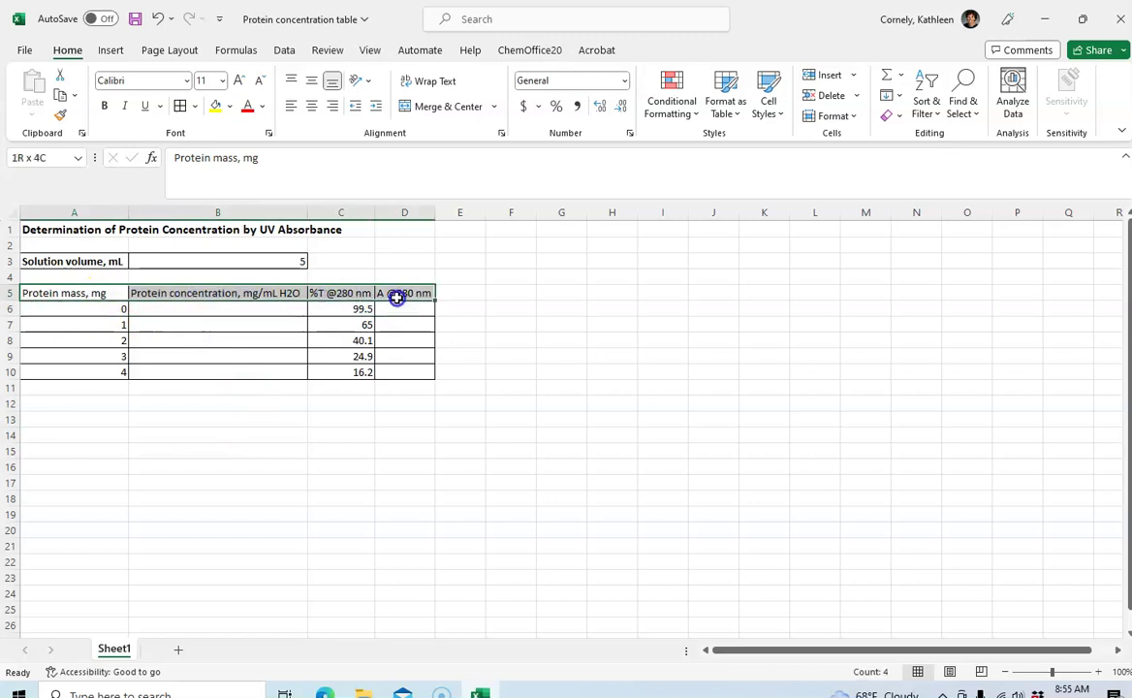
{"action": "left_click", "coordinate": [105, 106]}
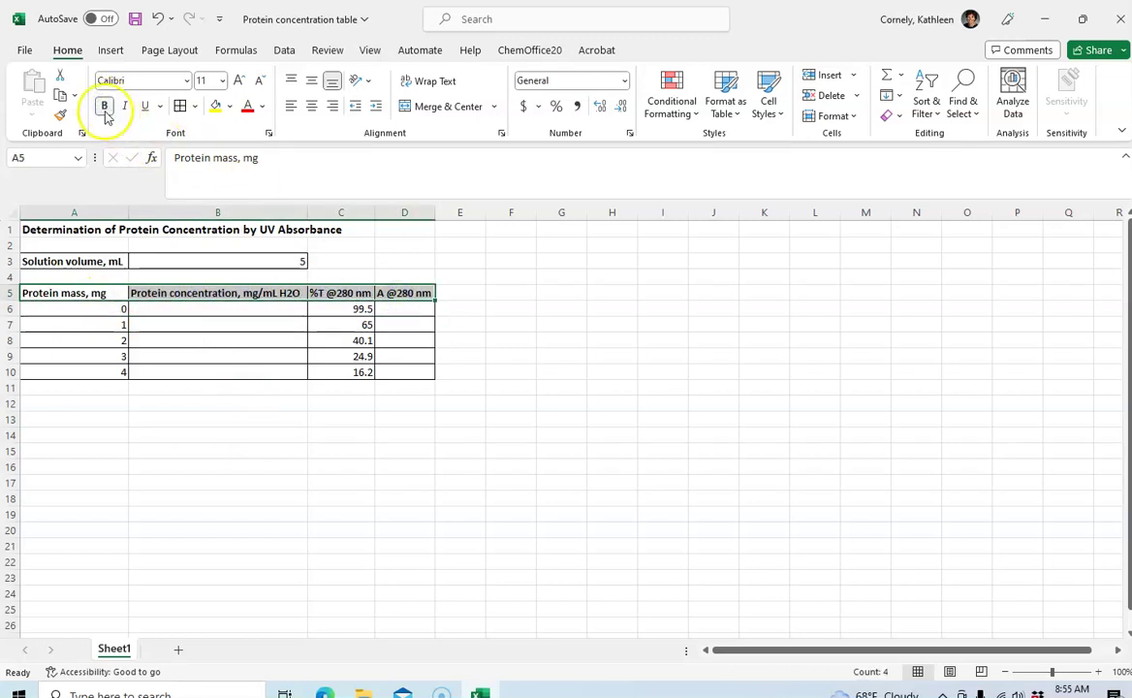
Center the headings in A5:D5 and the data values in A6:D10
{"action": "left_click", "coordinate": [311, 108]}
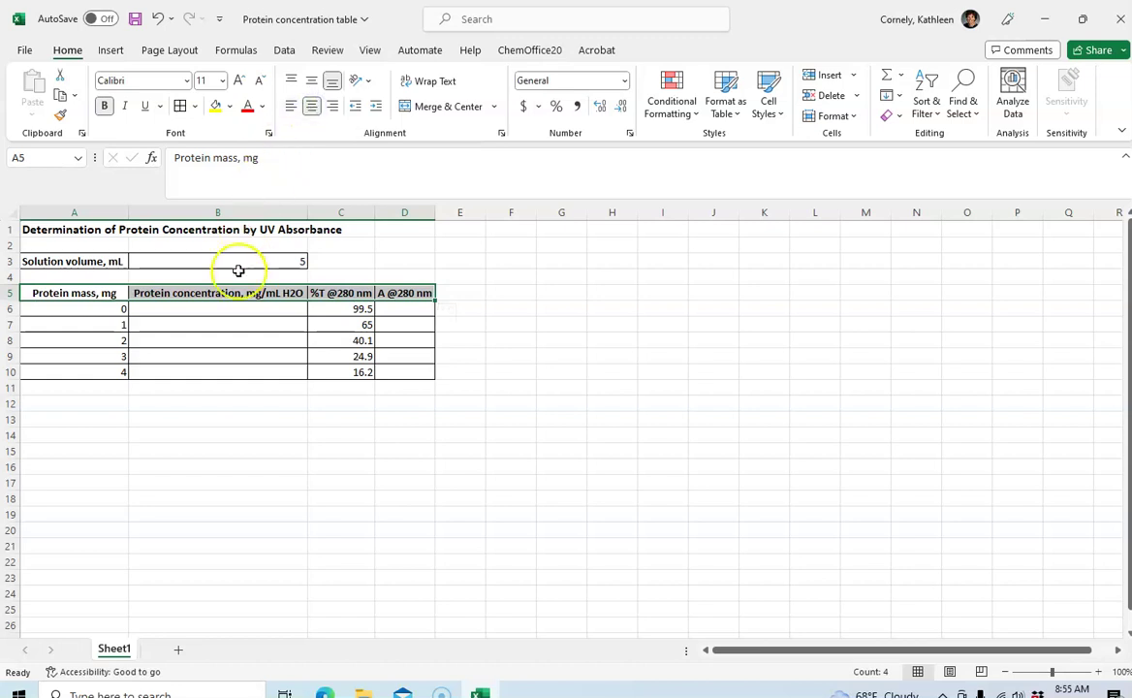
{"action": "left_click", "coordinate": [91, 309]}
{"action": "left_click_drag", "start_coordinate": [91, 309], "coordinate": [385, 378]}
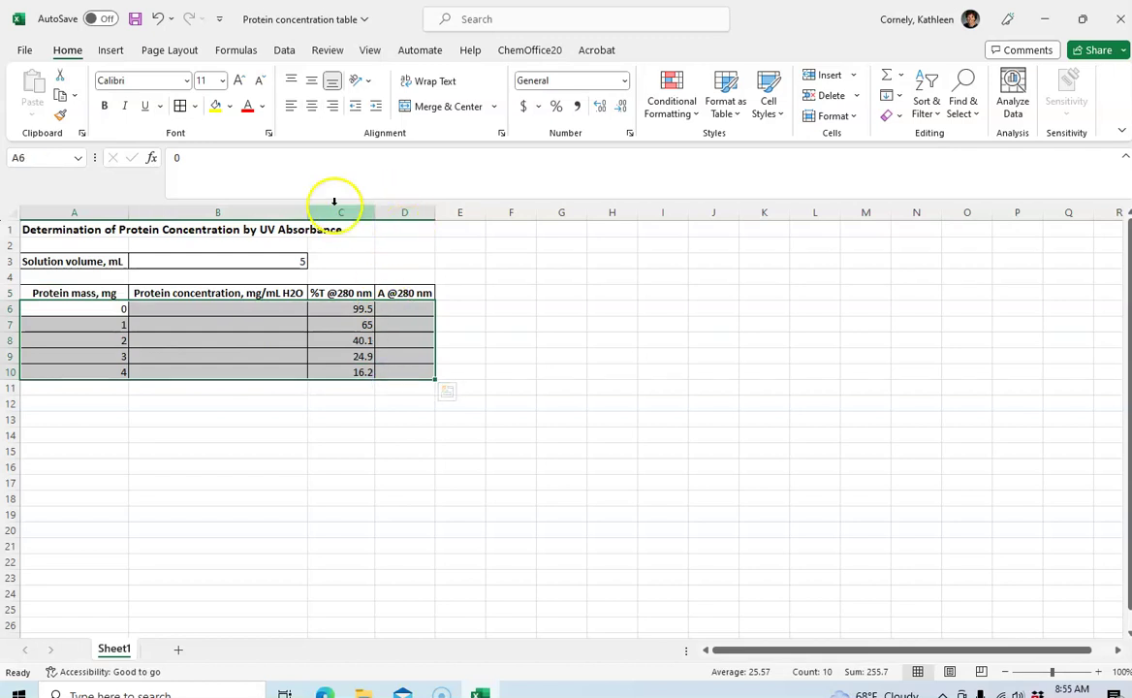
{"action": "left_click", "coordinate": [312, 107]}
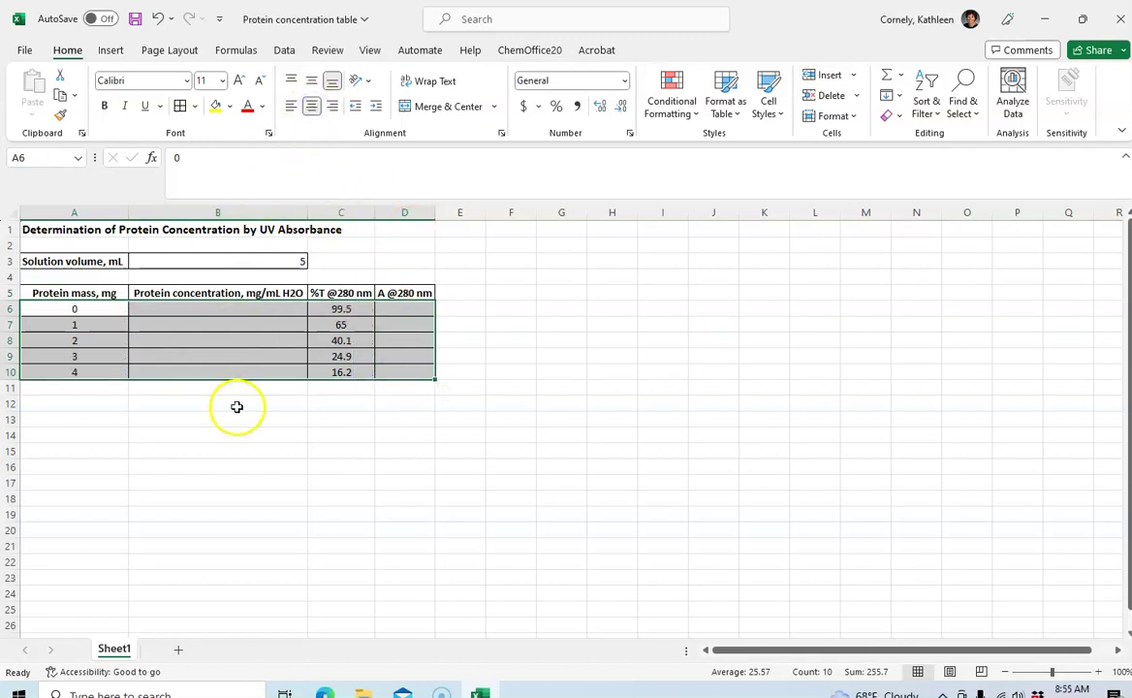
{"action": "left_click", "coordinate": [222, 470]}
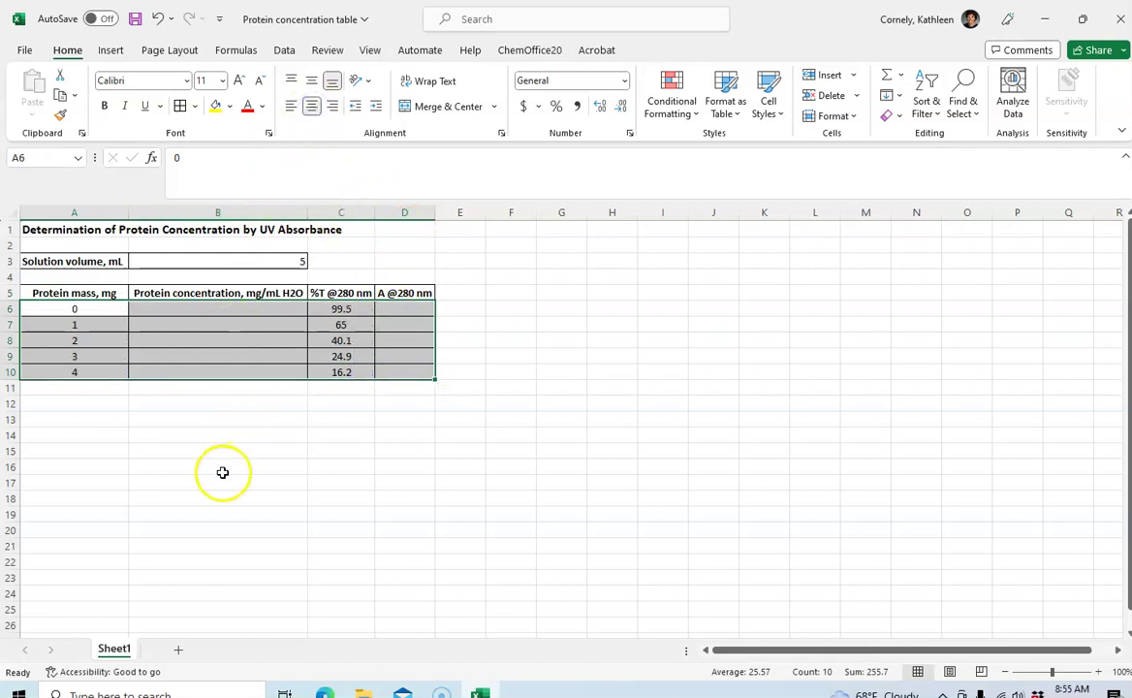
{"action": "left_click", "coordinate": [75, 295]}
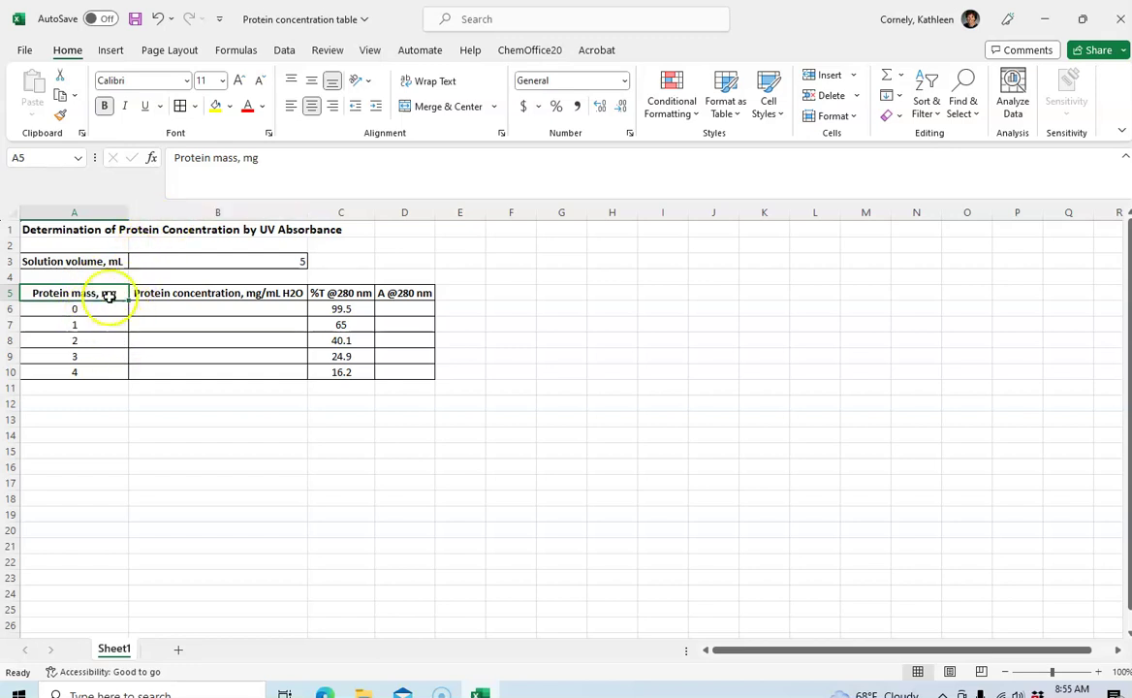
Set the m of 'mg' in A5 to Symbol font so it reads µg
{"action": "double_click", "coordinate": [251, 157]}
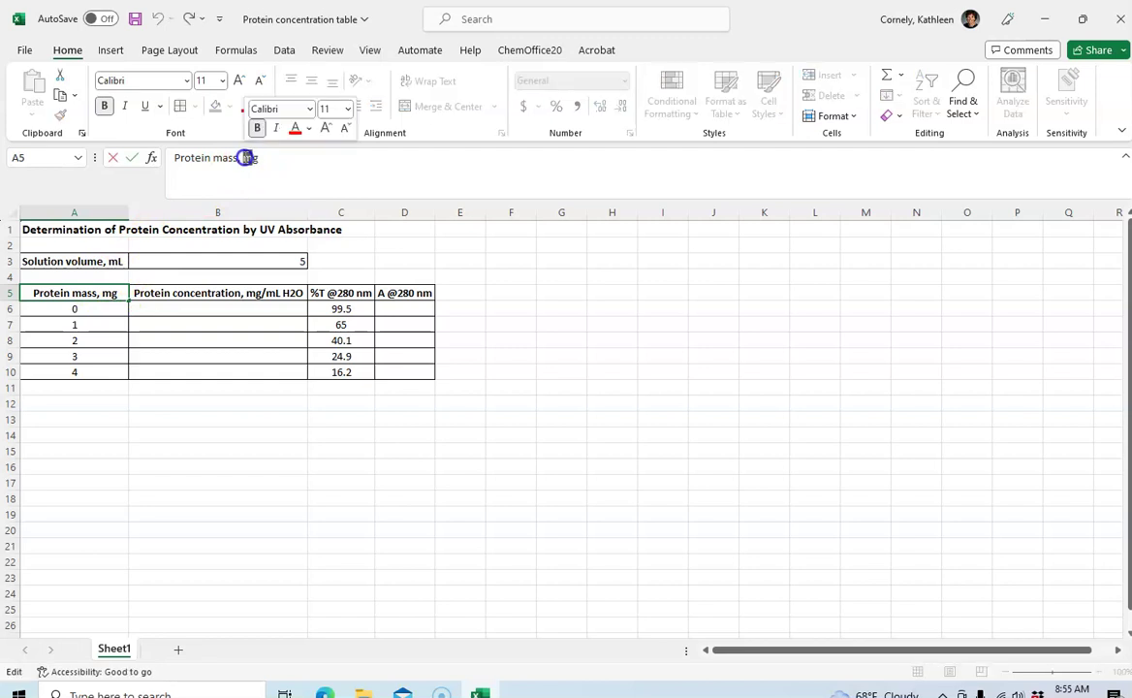
{"action": "left_click", "coordinate": [146, 79]}
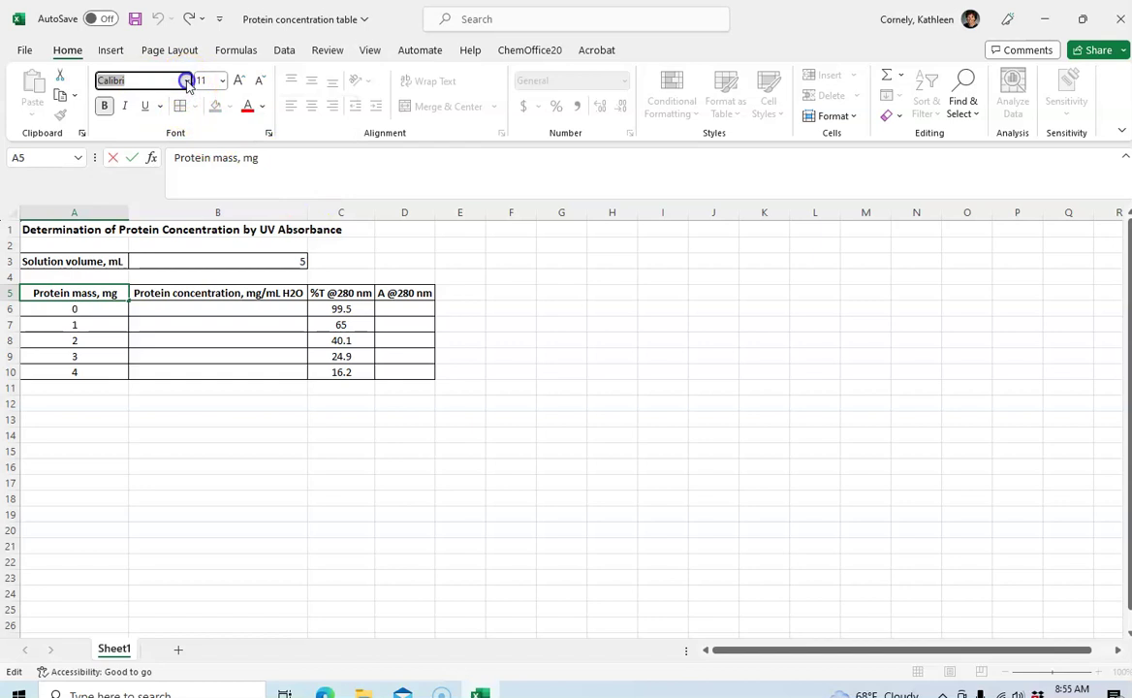
{"action": "left_click", "coordinate": [186, 80]}
{"action": "left_click_drag", "start_coordinate": [325, 115], "coordinate": [330, 465]}
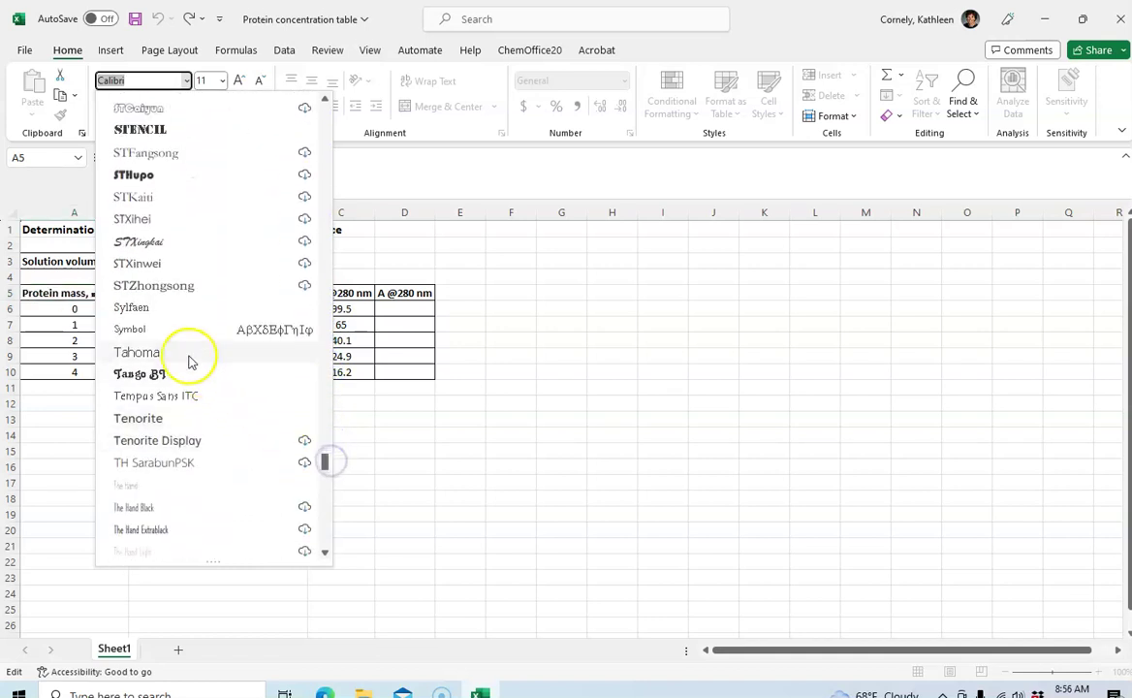
{"action": "left_click", "coordinate": [166, 331]}
{"action": "left_click", "coordinate": [213, 352]}
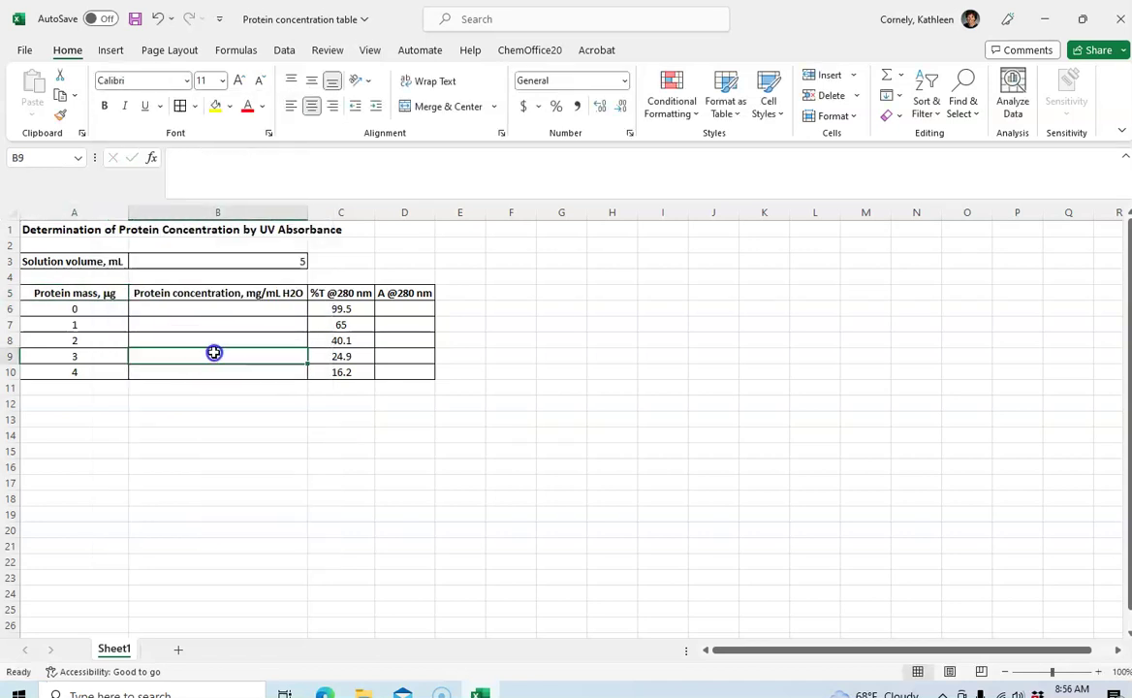
Set the m of 'mg/mL' in B5 to Symbol font so it reads µg/mL
{"action": "left_click", "coordinate": [160, 294]}
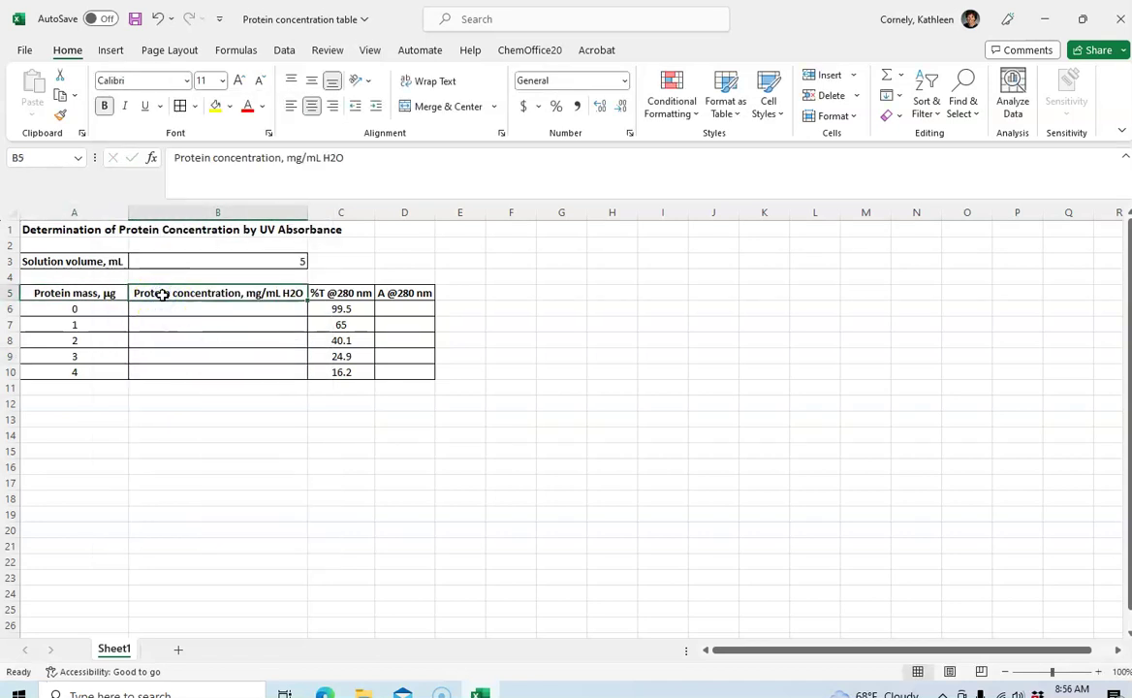
{"action": "left_click", "coordinate": [297, 159]}
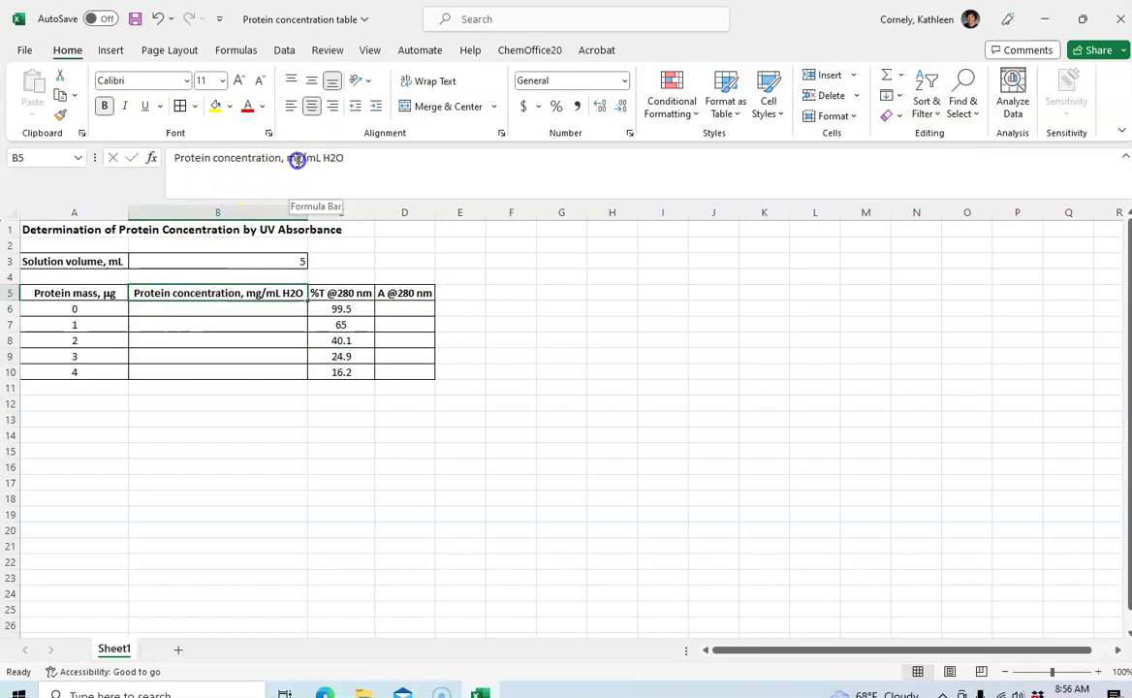
{"action": "left_click_drag", "start_coordinate": [291, 159], "coordinate": [286, 159]}
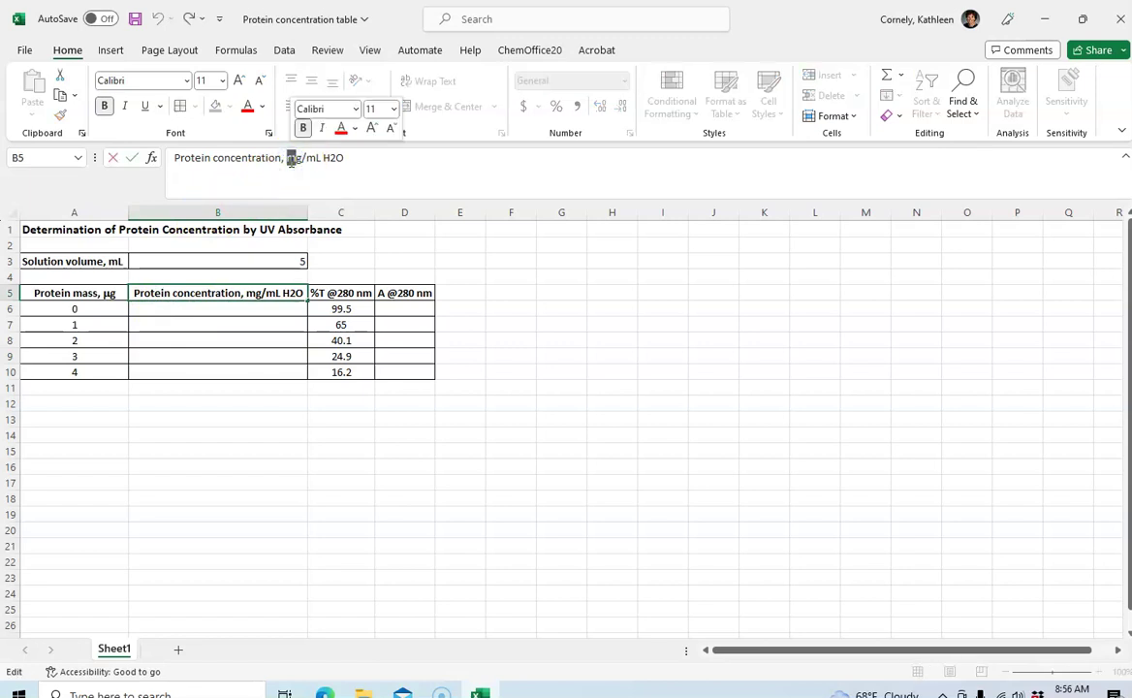
{"action": "left_click", "coordinate": [141, 83]}
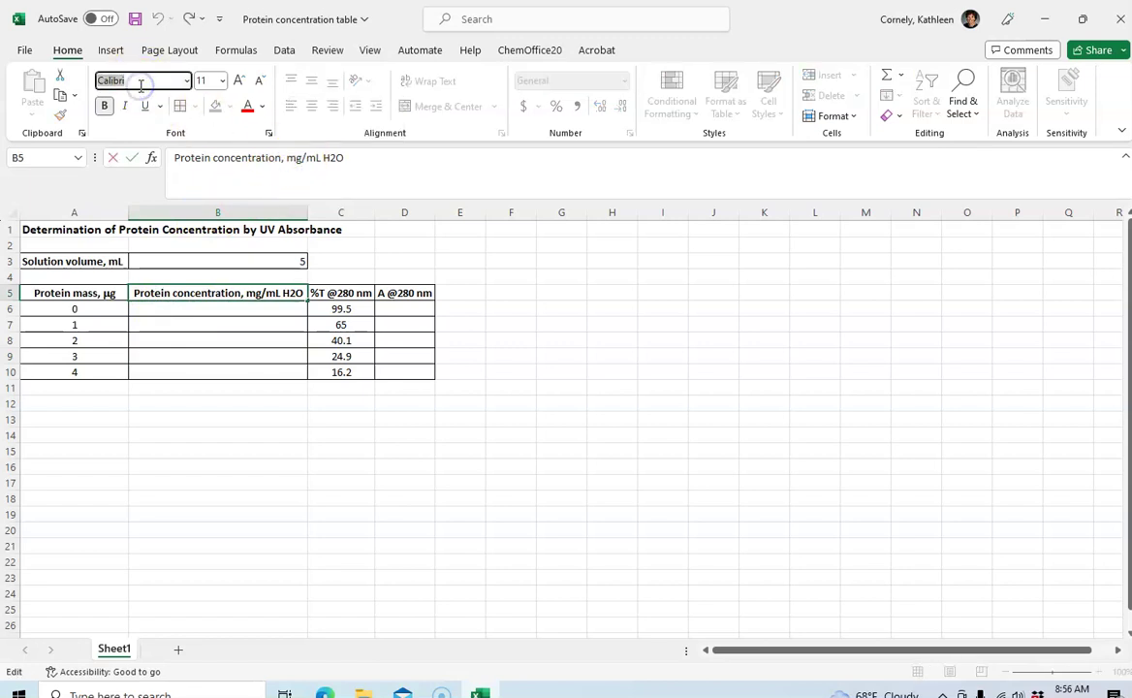
{"action": "type", "text": "Symbol"}
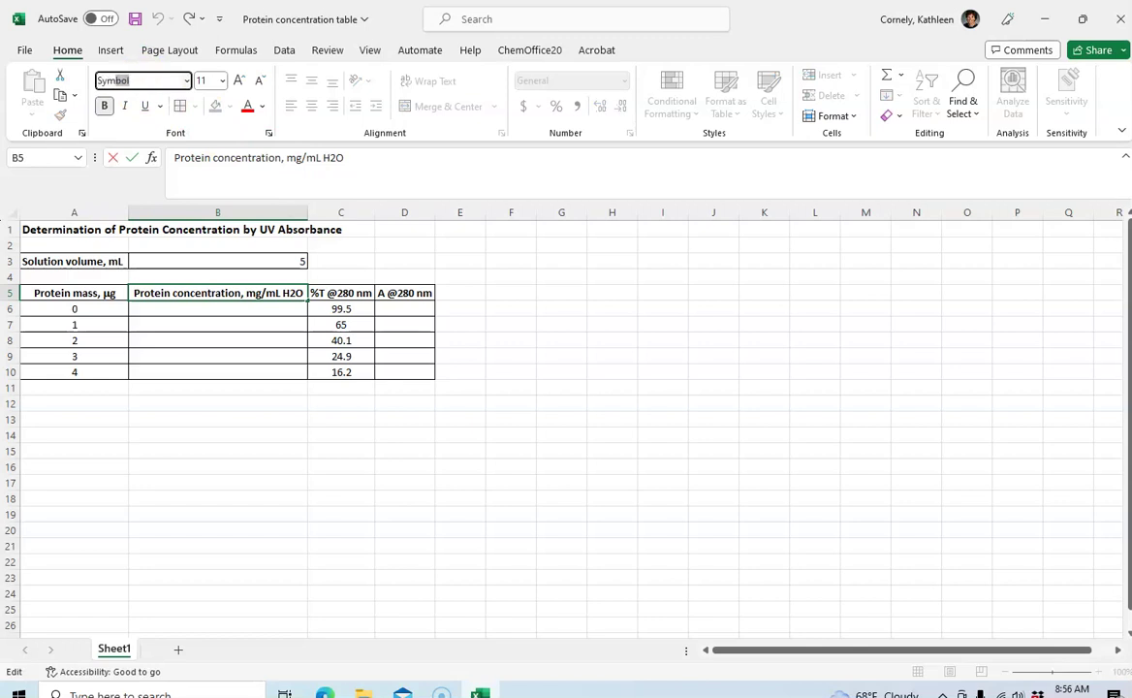
{"action": "key", "text": "Return"}
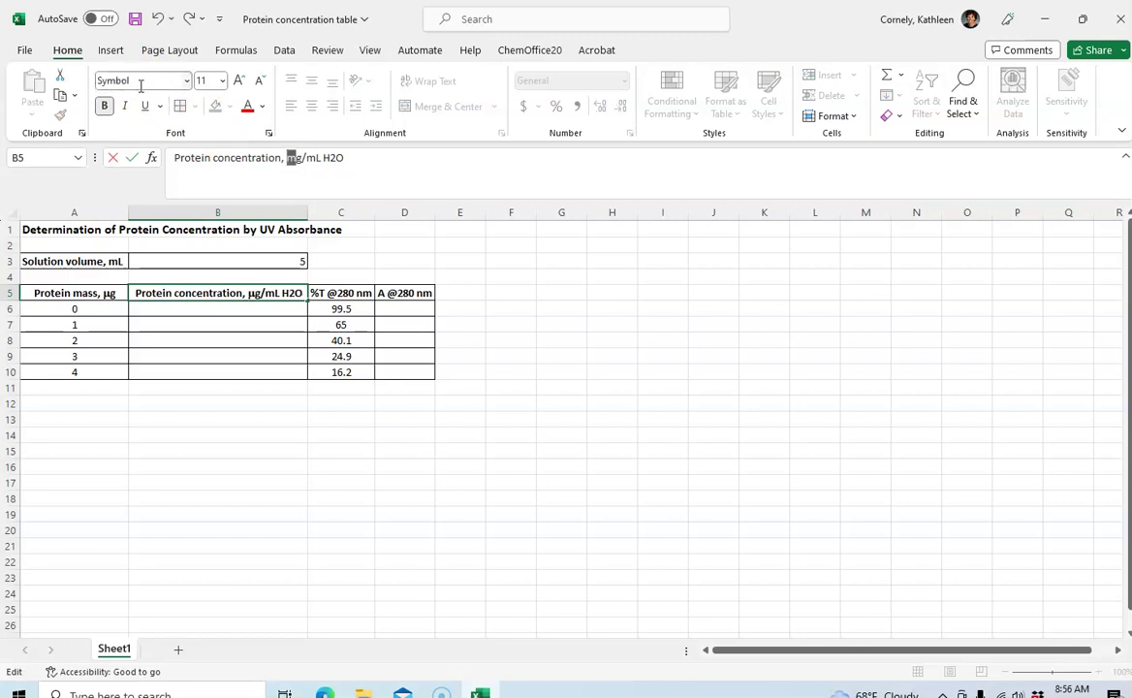
{"action": "left_click", "coordinate": [190, 340]}
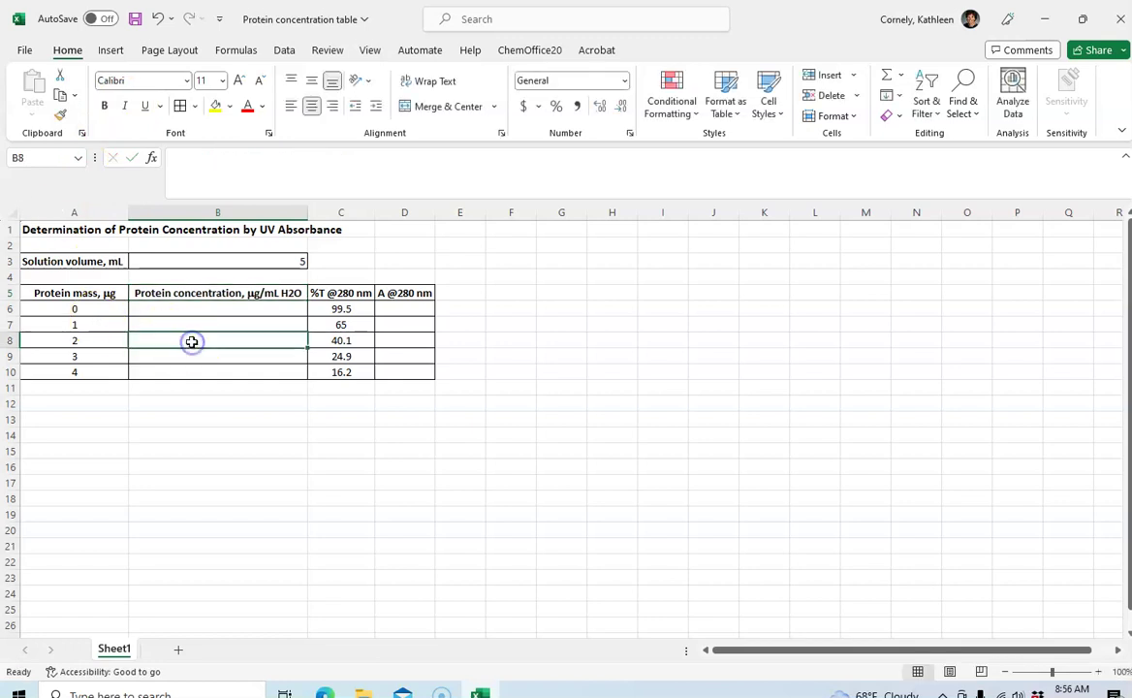
Format the 2 in B5's 'H2O' as subscript so it shows H₂O
{"action": "left_click", "coordinate": [208, 295]}
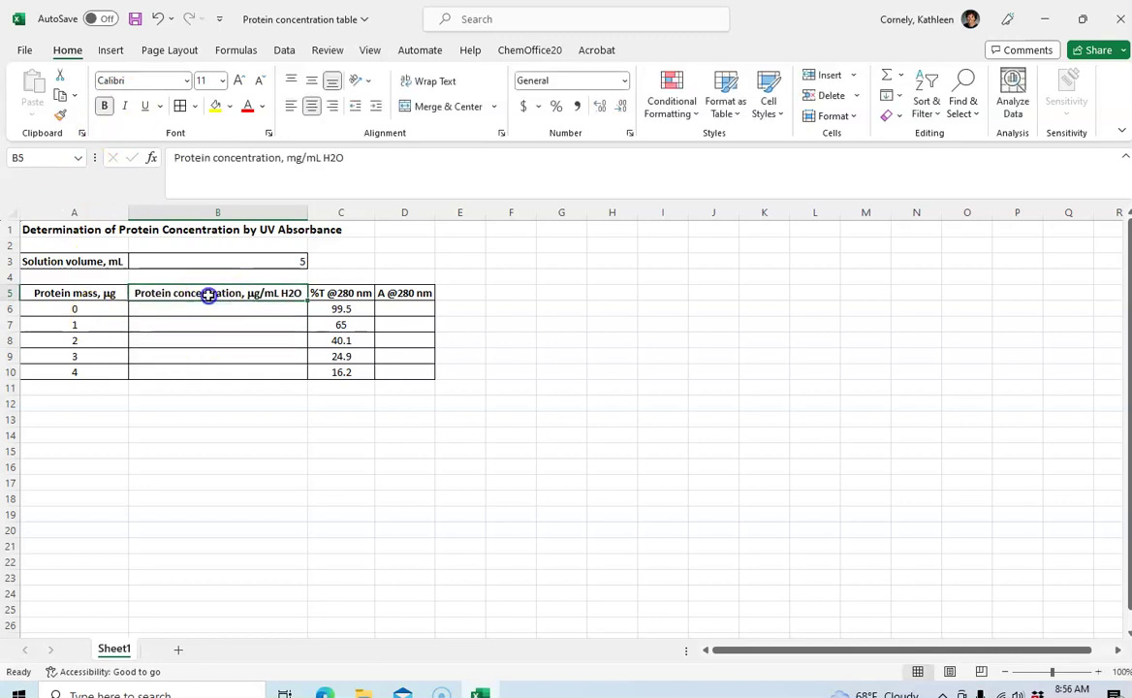
{"action": "left_click", "coordinate": [335, 157]}
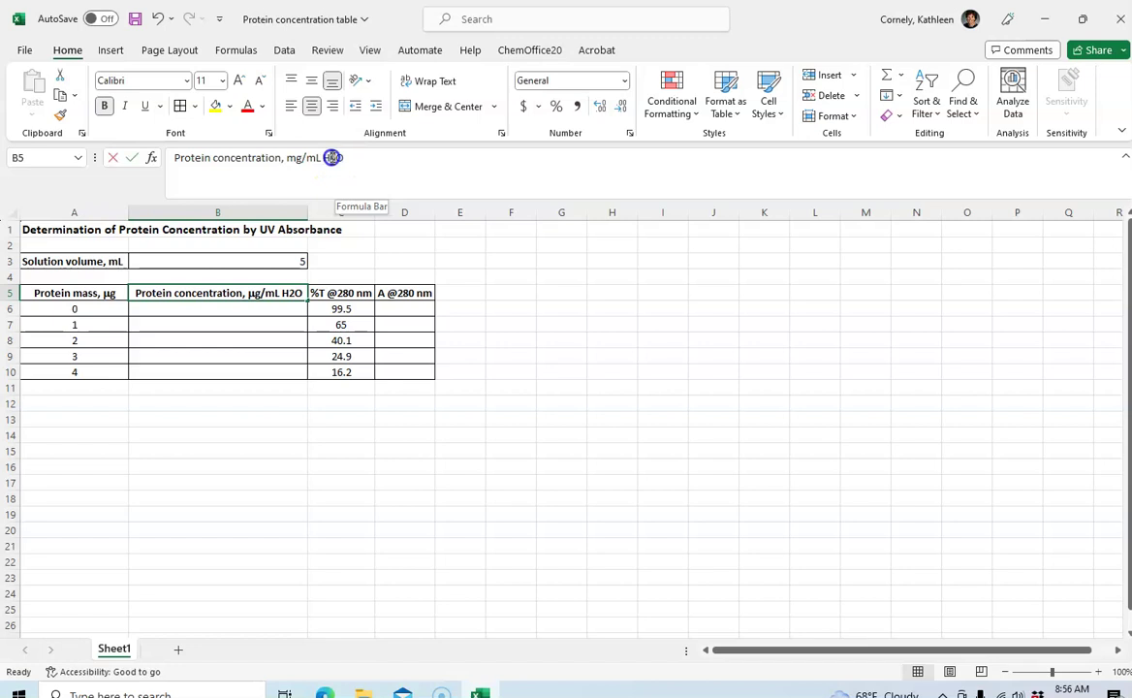
{"action": "left_click", "coordinate": [332, 157]}
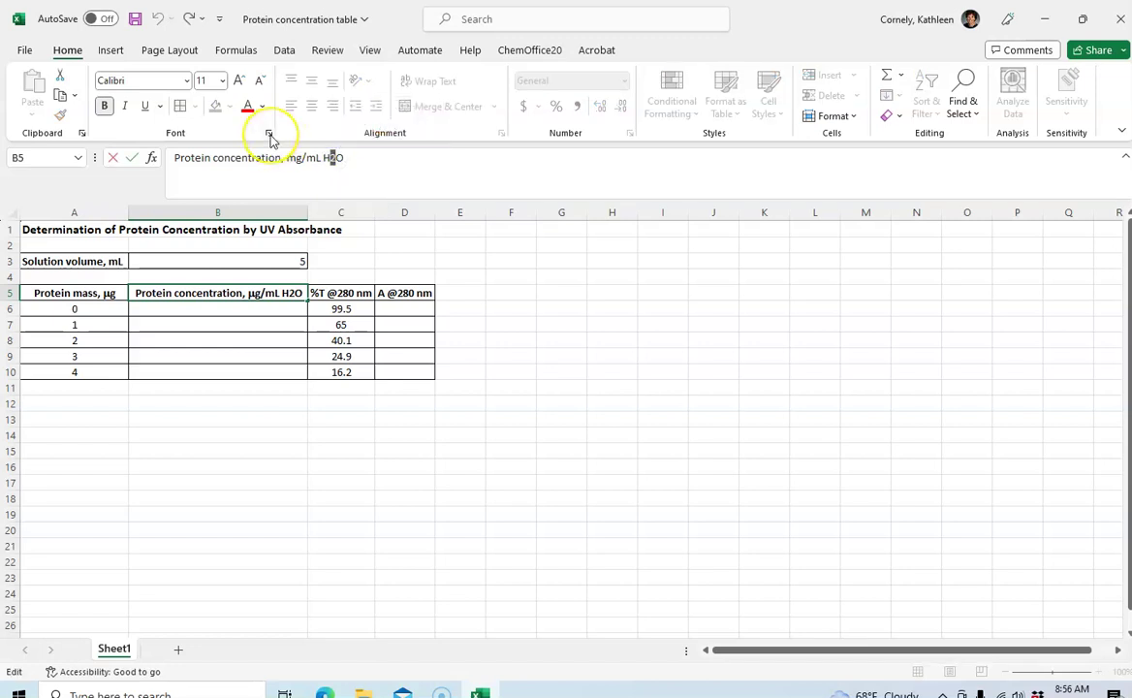
{"action": "left_click", "coordinate": [269, 136]}
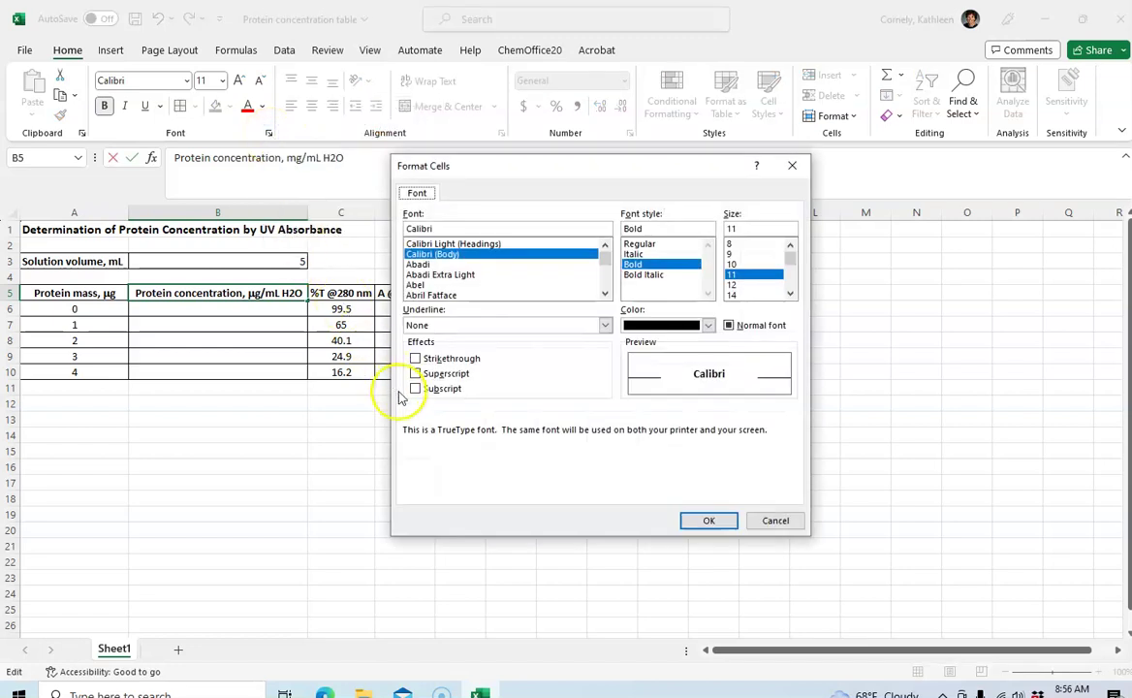
{"action": "left_click", "coordinate": [414, 388]}
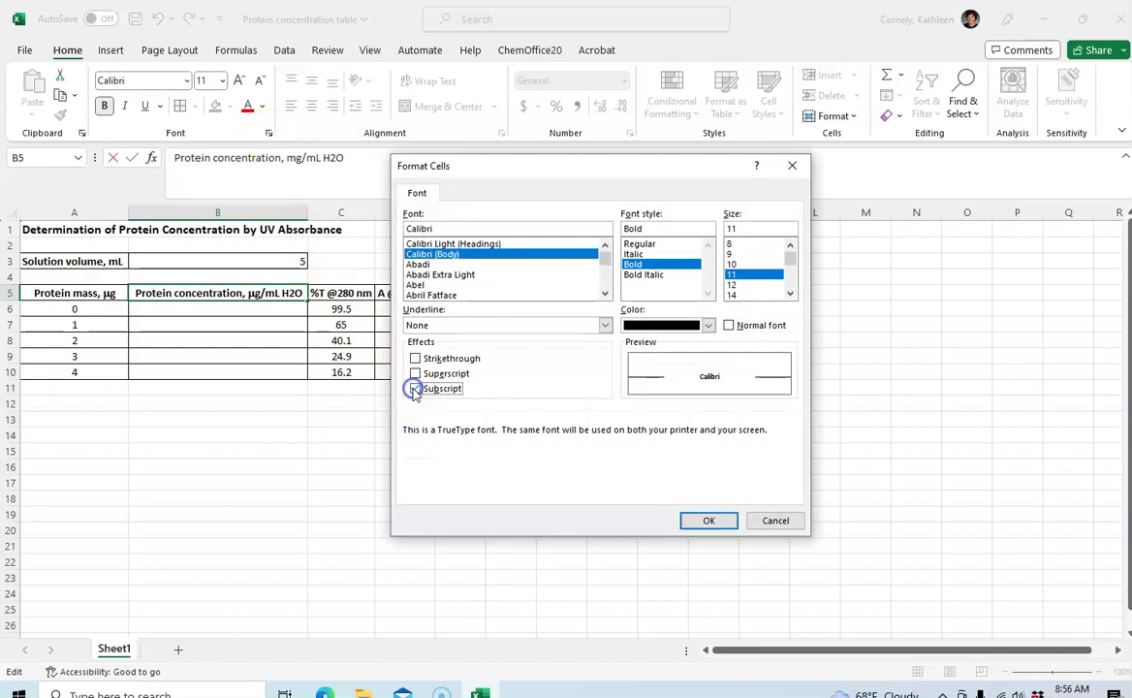
{"action": "left_click", "coordinate": [702, 522]}
{"action": "left_click", "coordinate": [438, 469]}
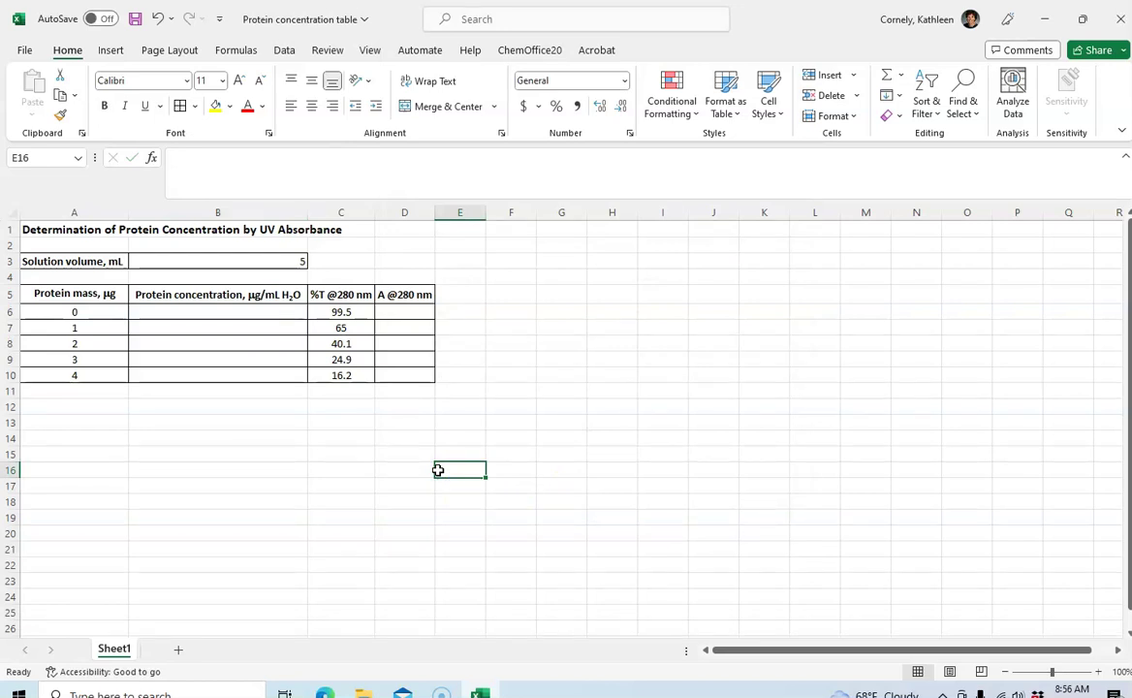
Show the solution volume in B3 and the protein masses in A6:A10 with two decimals
{"action": "left_click", "coordinate": [230, 259]}
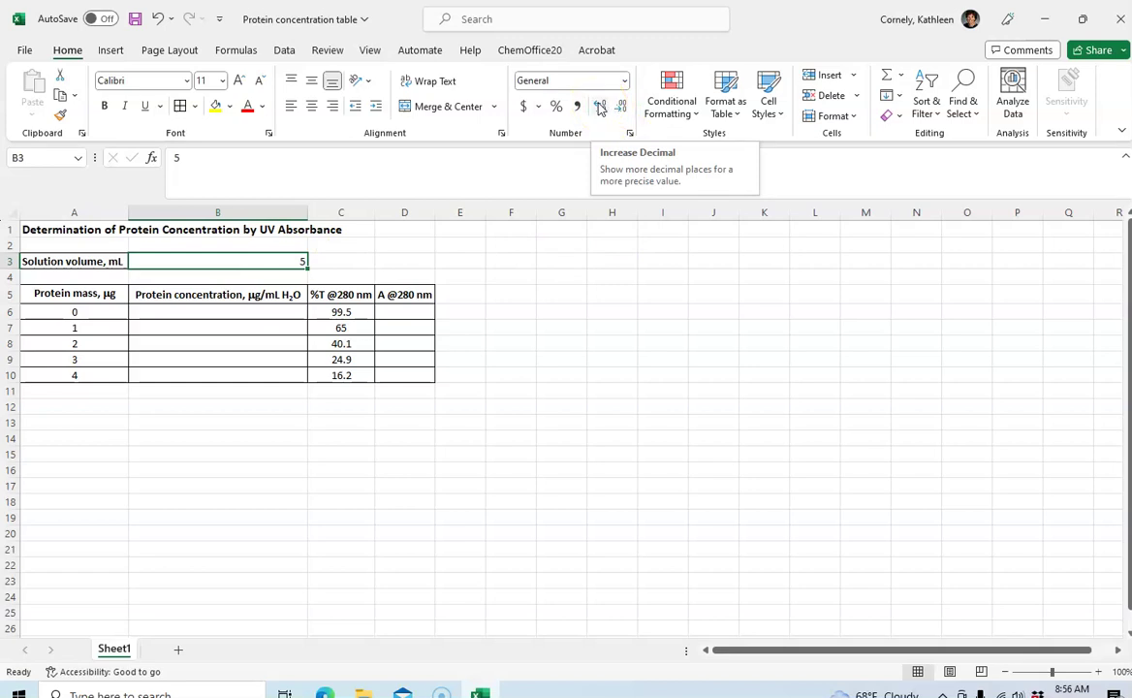
{"action": "left_click", "coordinate": [599, 106]}
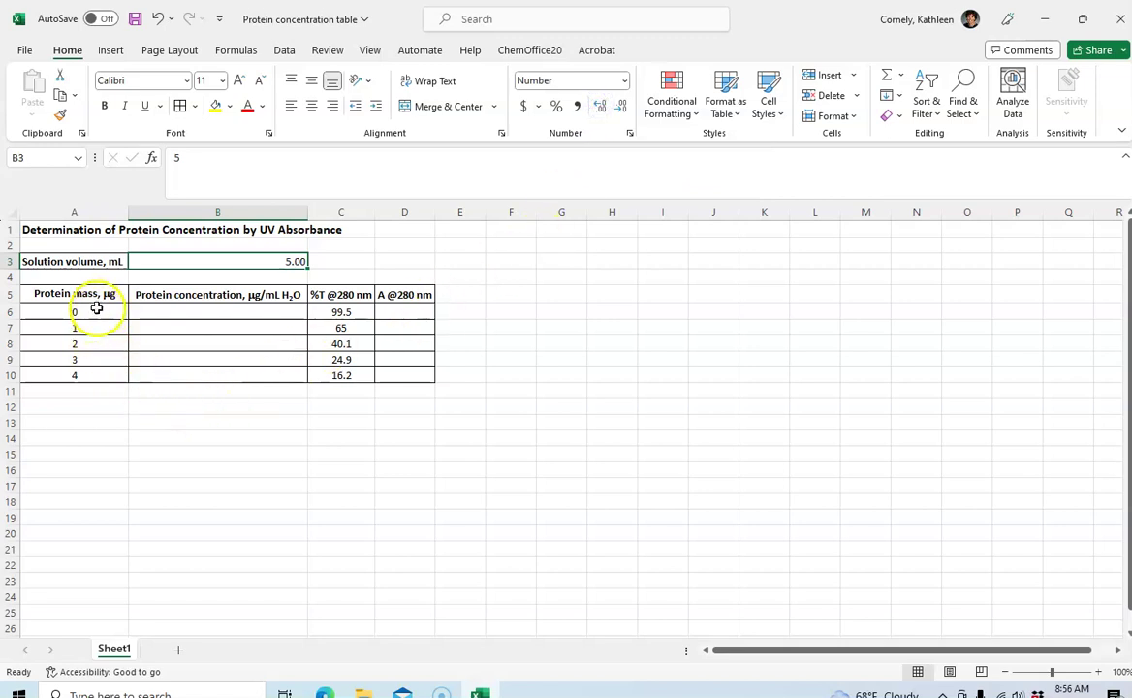
{"action": "left_click_drag", "start_coordinate": [97, 308], "coordinate": [92, 372]}
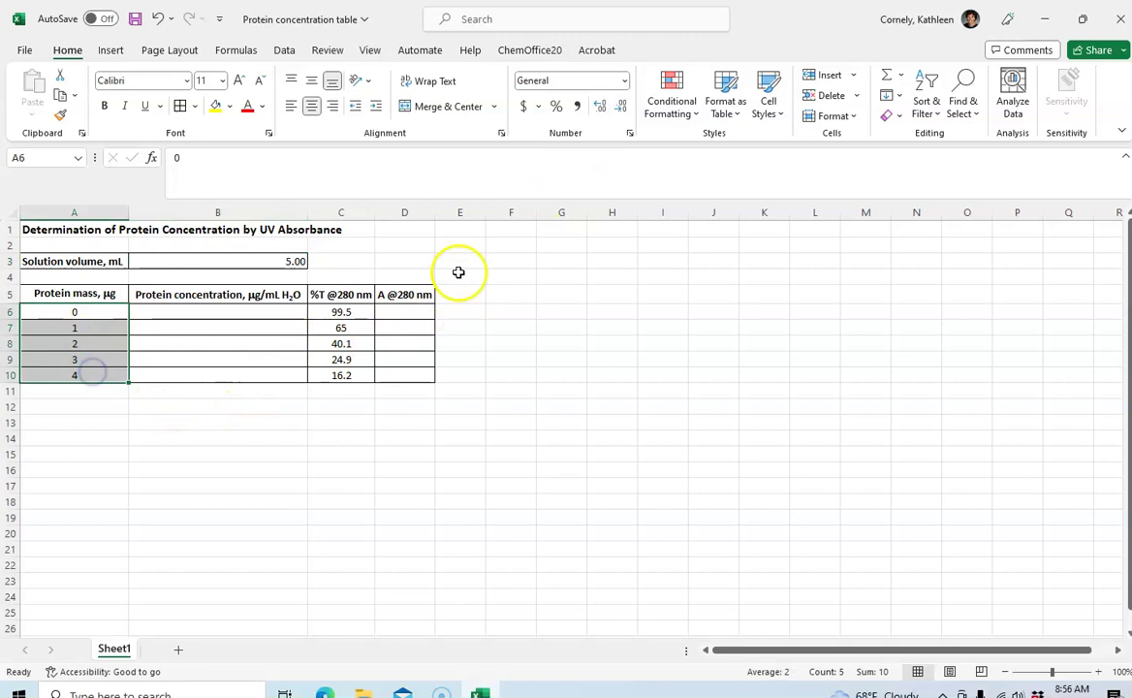
{"action": "left_click", "coordinate": [600, 107]}
{"action": "left_click", "coordinate": [600, 106]}
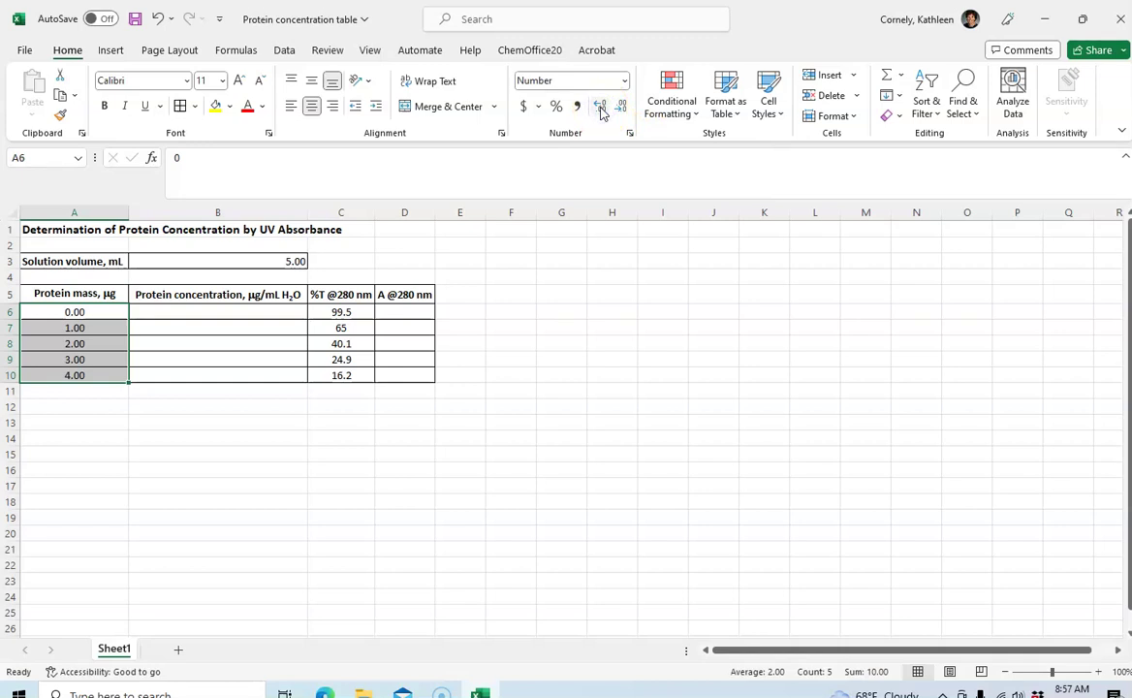
{"action": "left_click", "coordinate": [418, 342]}
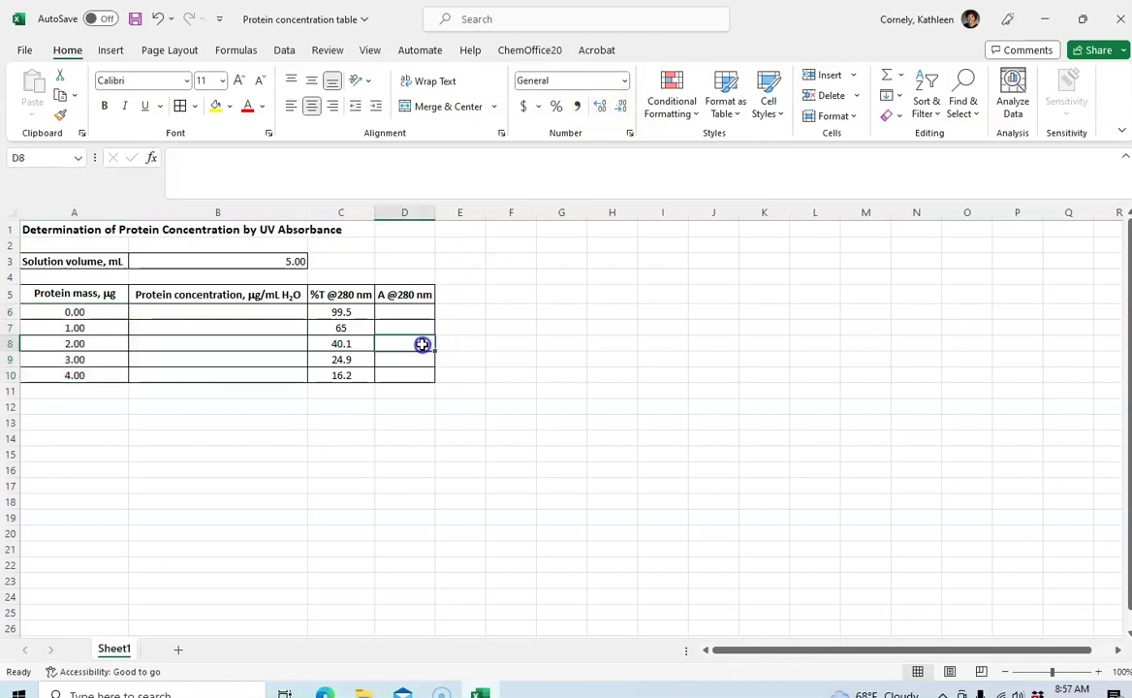
Display the %T values in C6:C10 to one decimal place, so 65 reads 65.0
{"action": "left_click", "coordinate": [343, 328]}
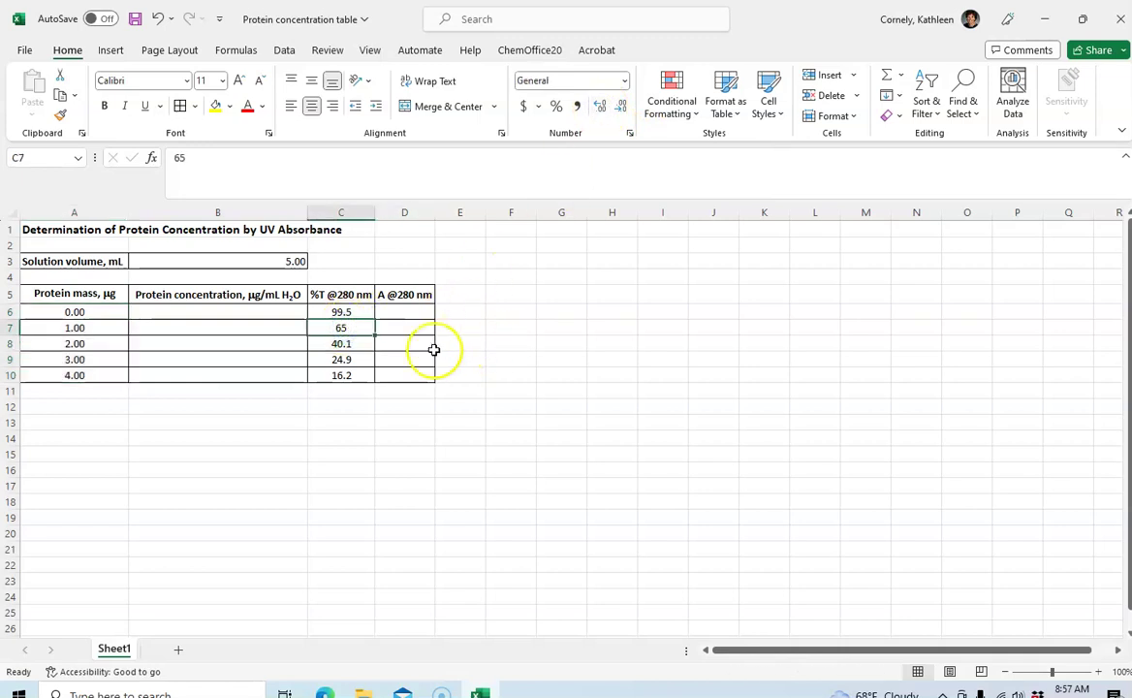
{"action": "left_click", "coordinate": [492, 373]}
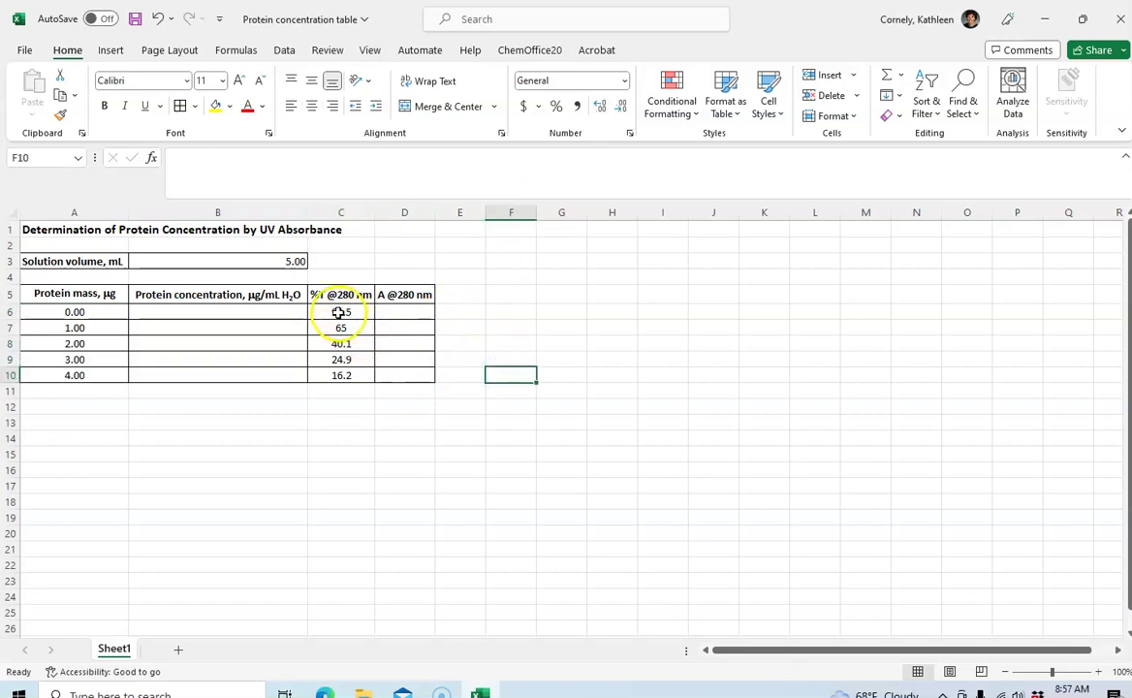
{"action": "left_click_drag", "start_coordinate": [339, 310], "coordinate": [335, 369]}
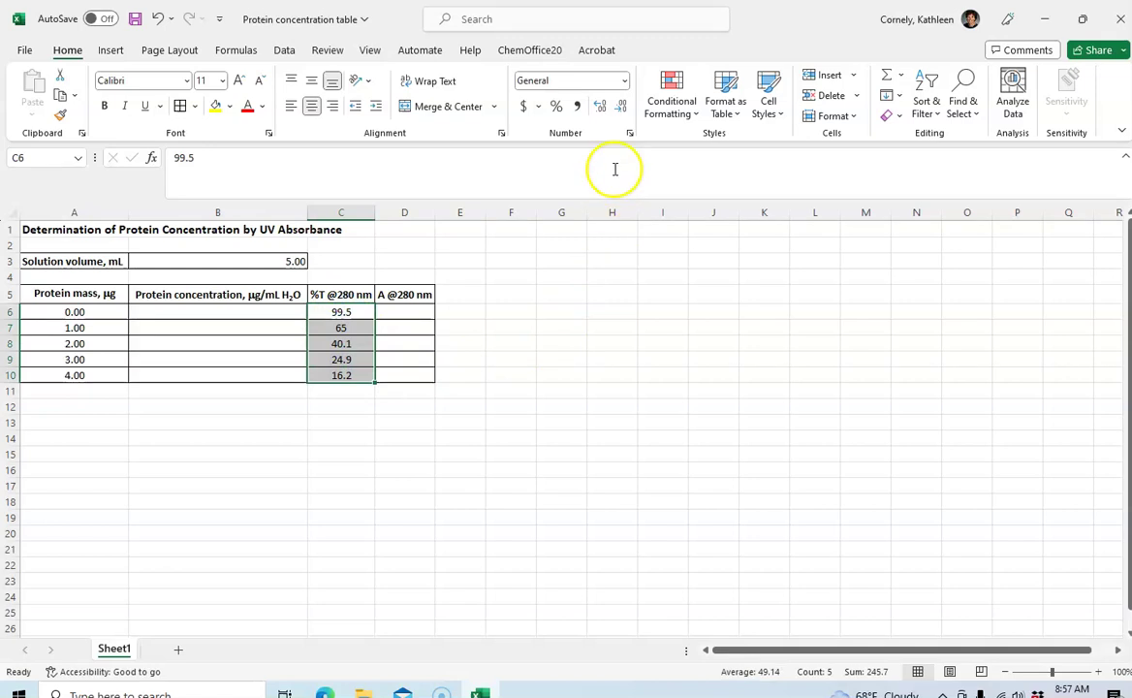
{"action": "left_click", "coordinate": [600, 110]}
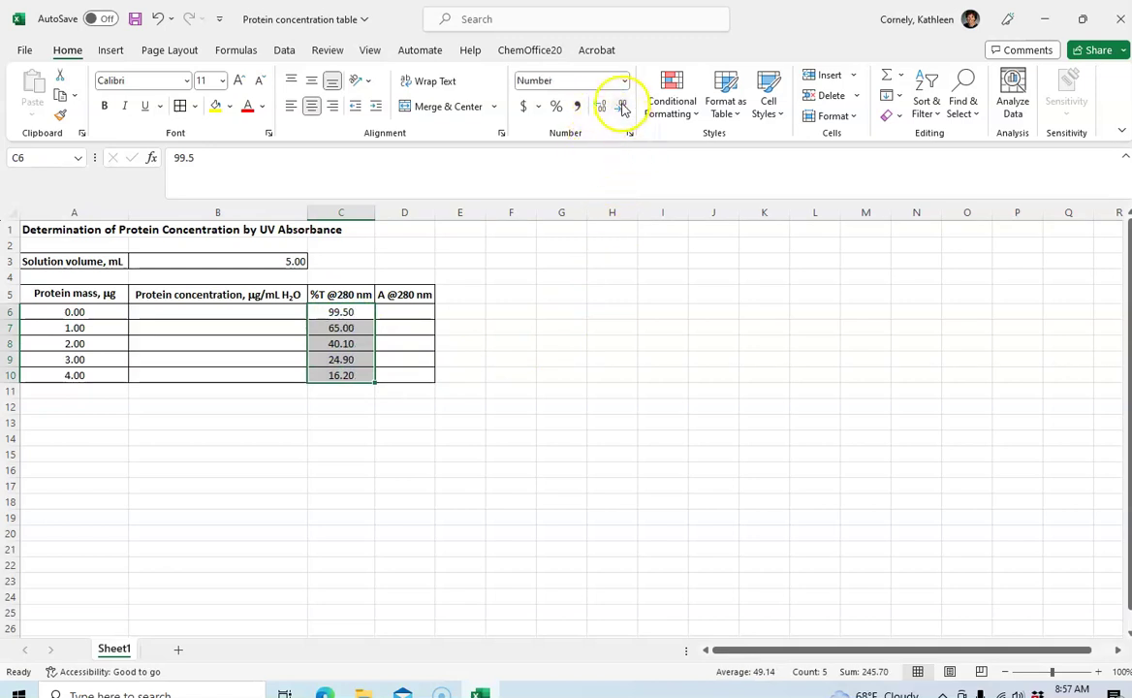
{"action": "left_click", "coordinate": [622, 105]}
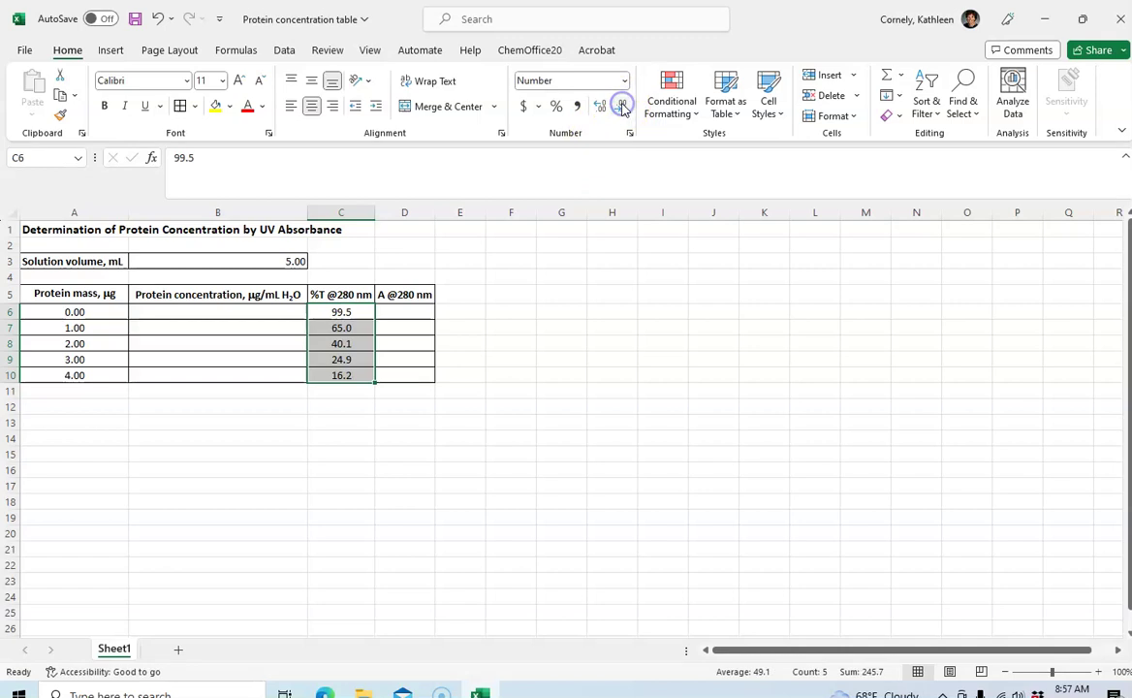
{"action": "left_click", "coordinate": [628, 373]}
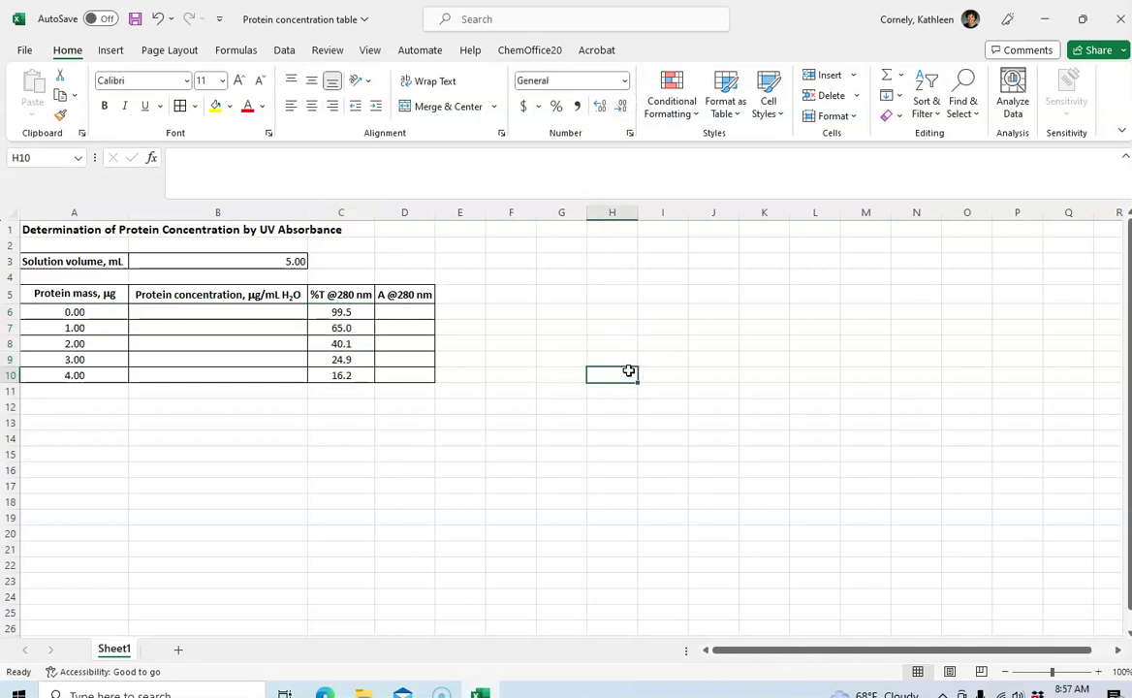